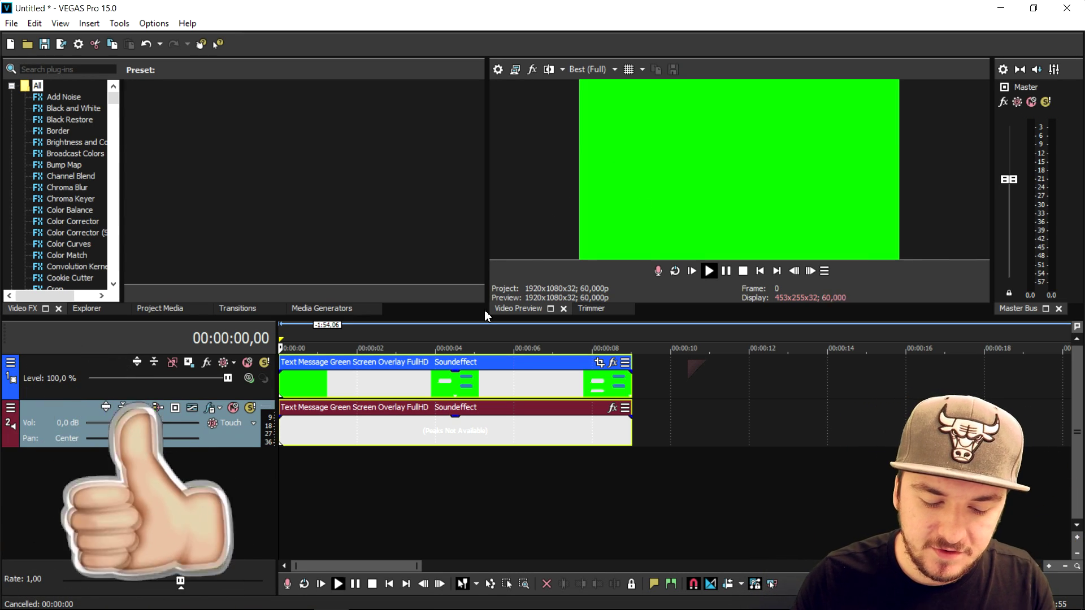
Step: Play the Text Message Green Screen Overlay clip from the start to preview it
key("space")
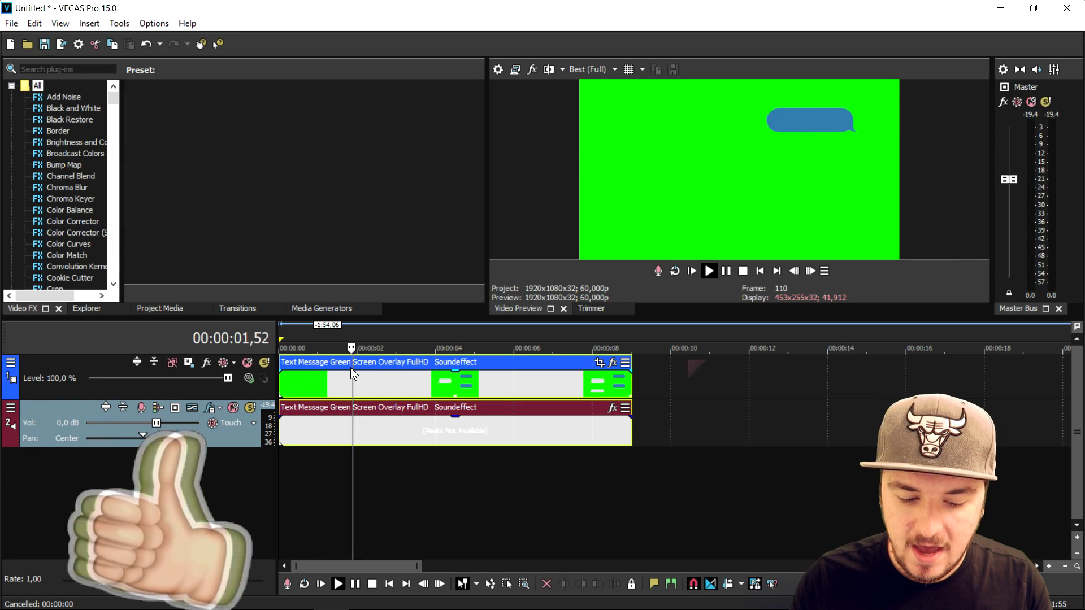
key("space")
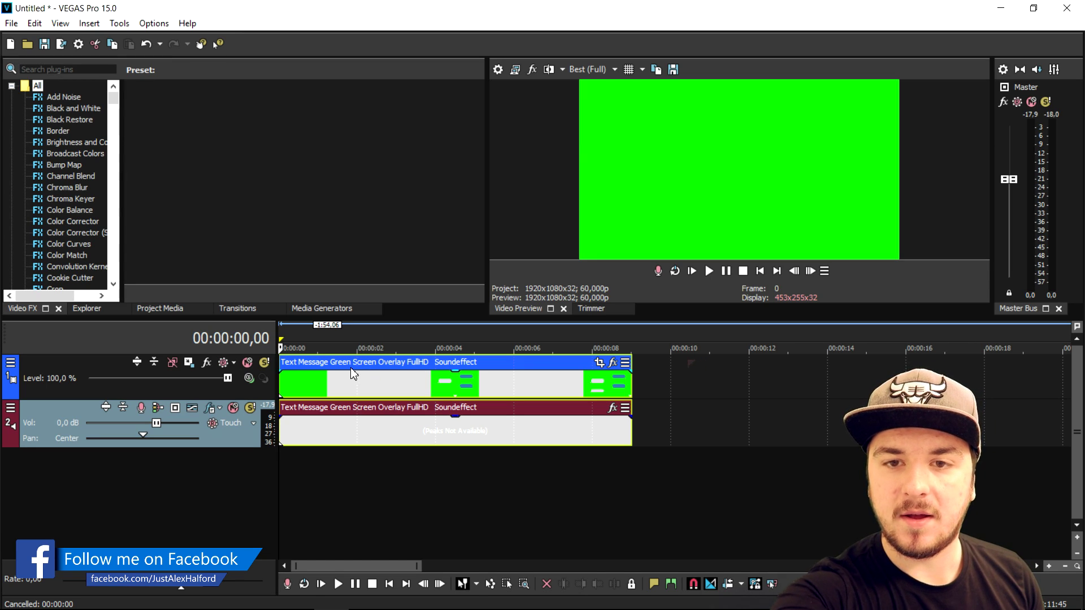
mouse_move(364, 373)
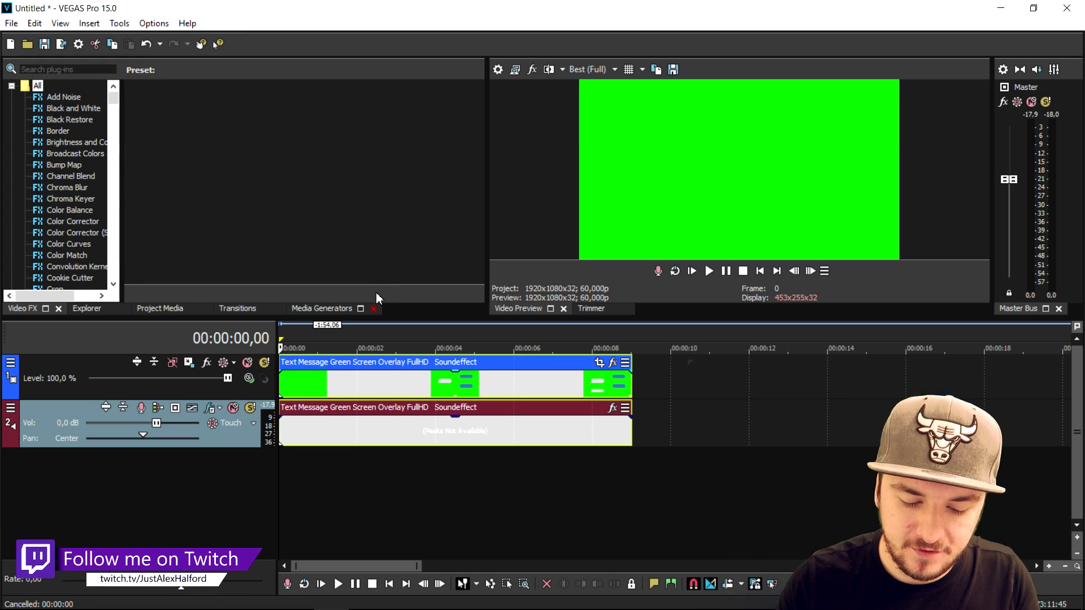
left_click(743, 271)
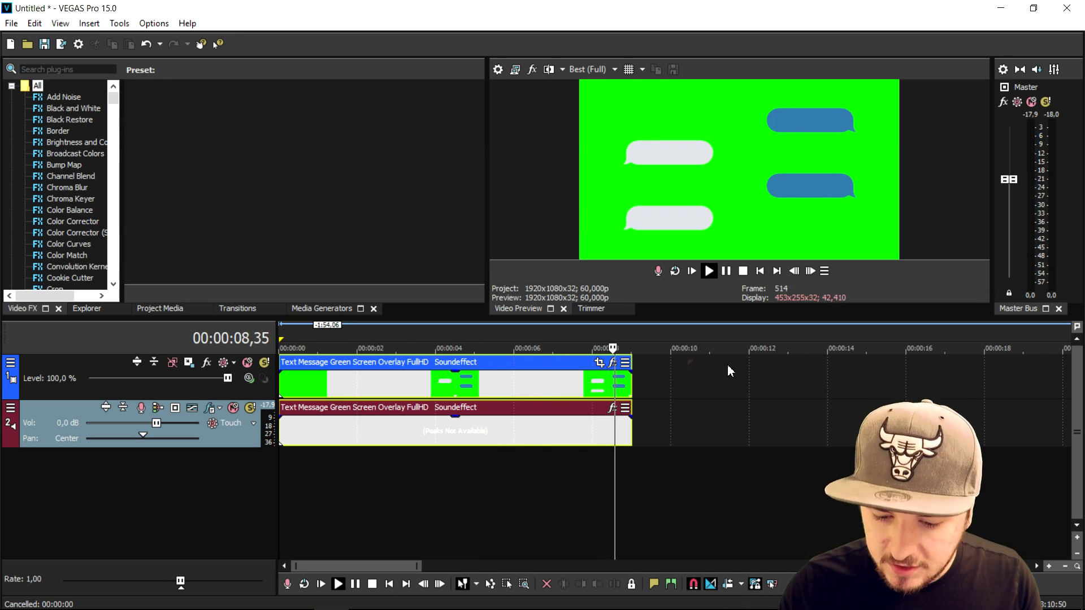
key("space")
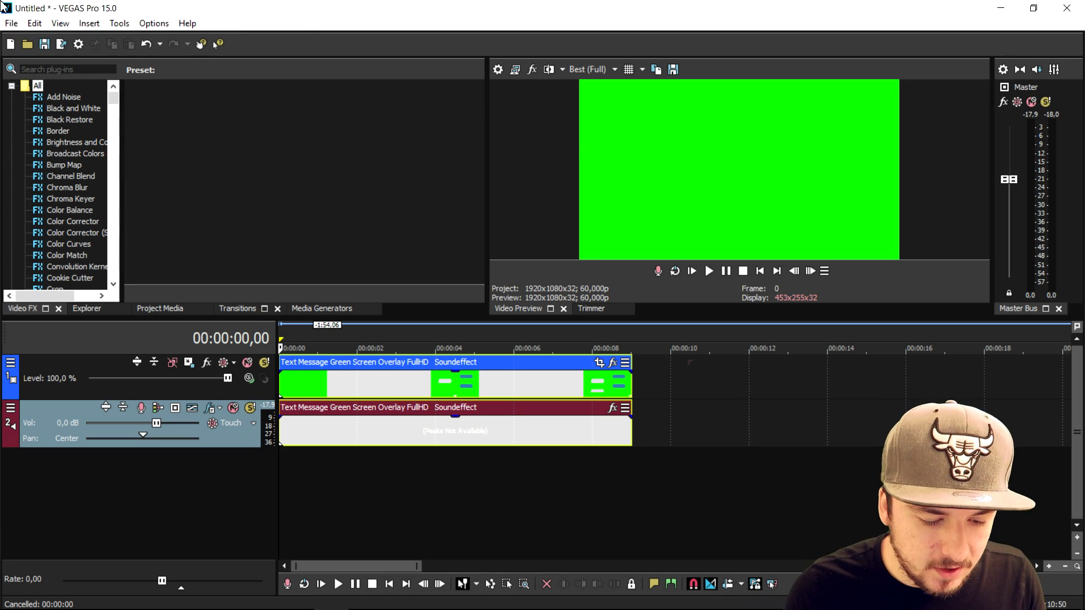
Step: Add the (Default) Titles & Text generator as an event at the timeline start
left_click(309, 308)
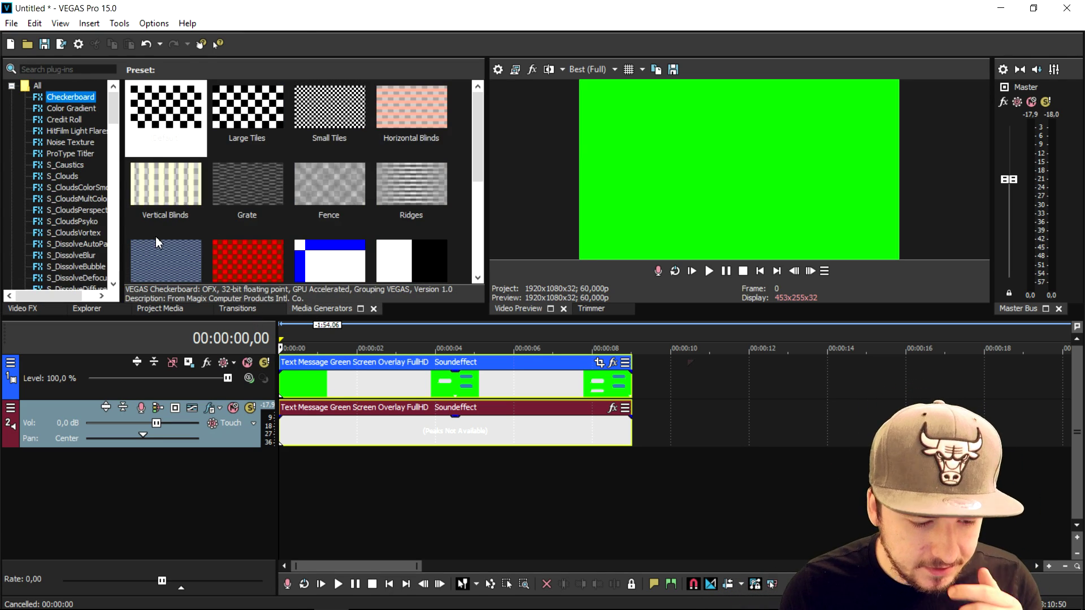
scroll(81, 195, "down", 5)
scroll(82, 196, "down", 10)
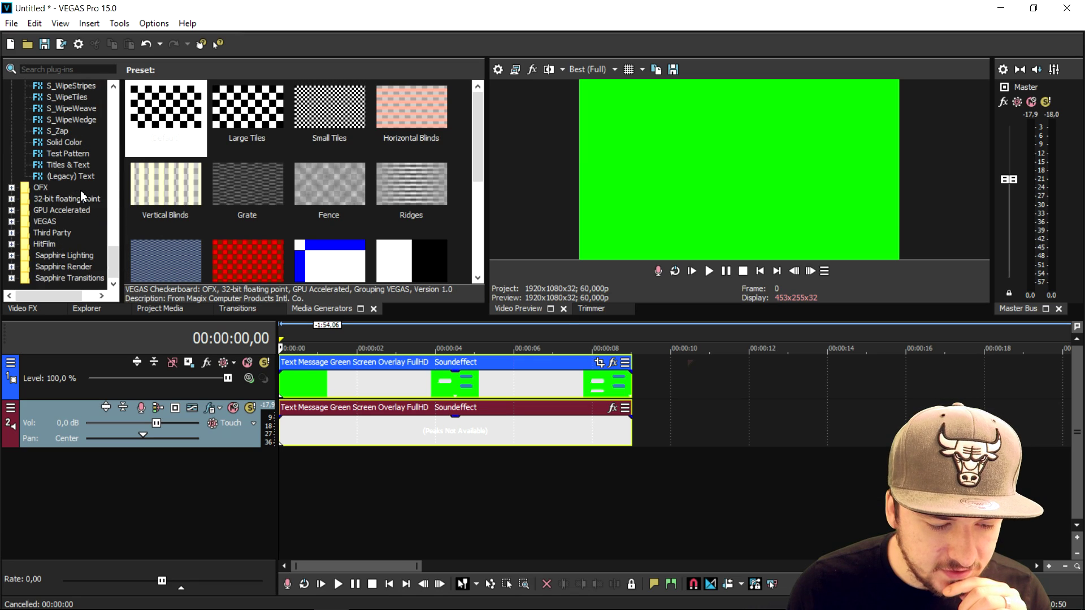
left_click(78, 166)
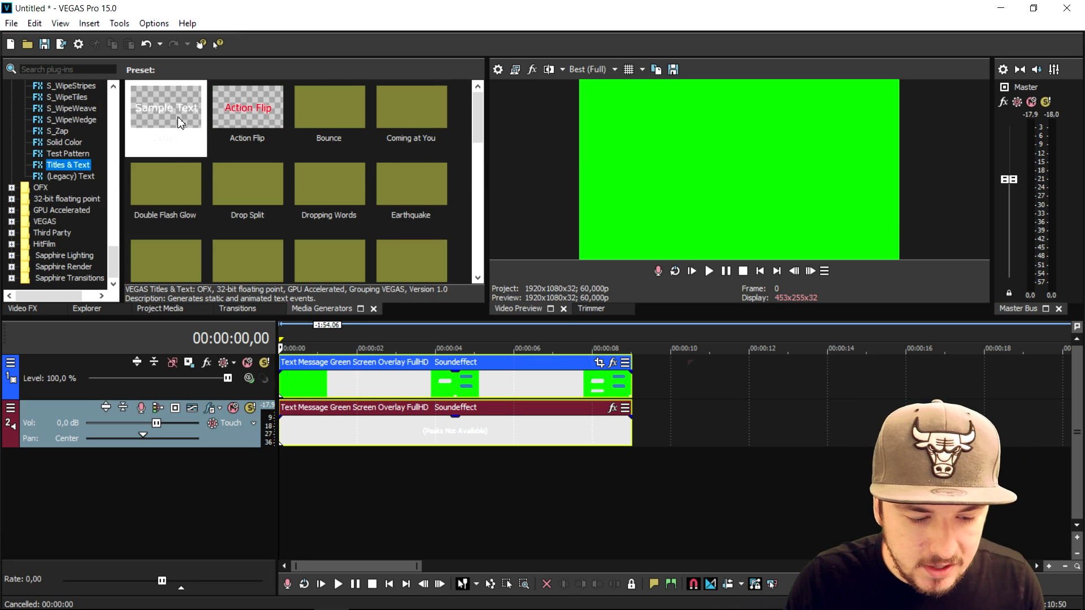
left_click(171, 113)
left_click_drag(321, 287, 331, 385)
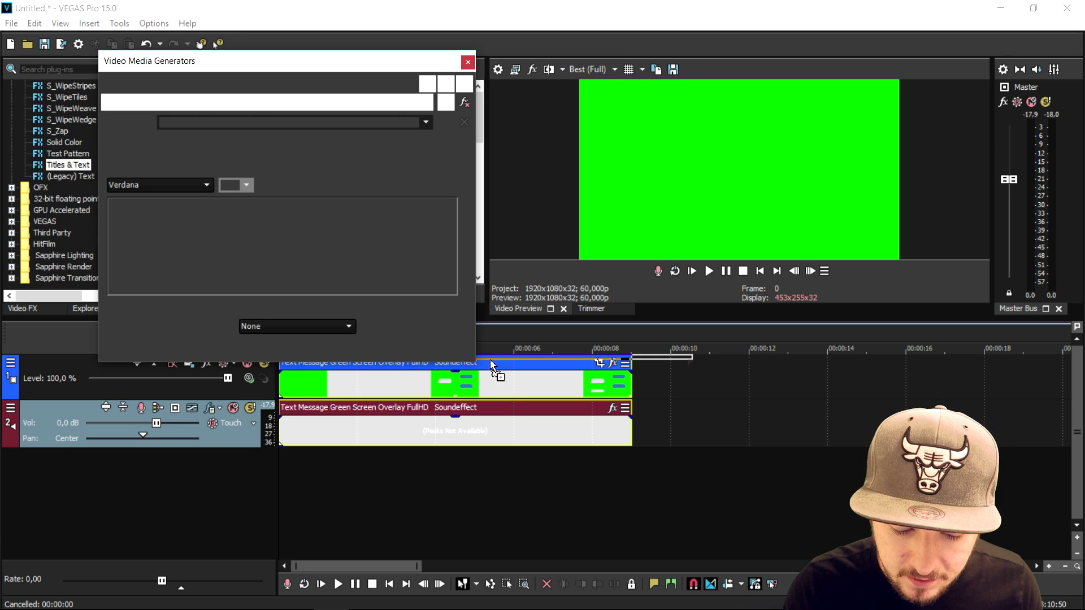
left_click_drag(544, 389, 464, 376)
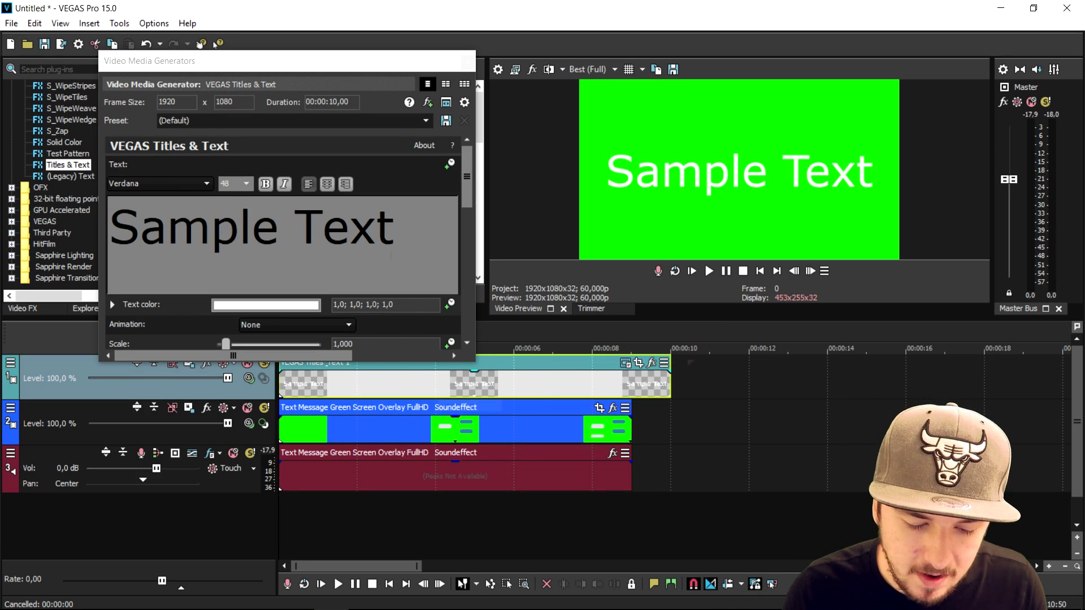
Step: Replace Sample Text with 'Alex make a video' and set the font size to 10
triple_click(292, 232)
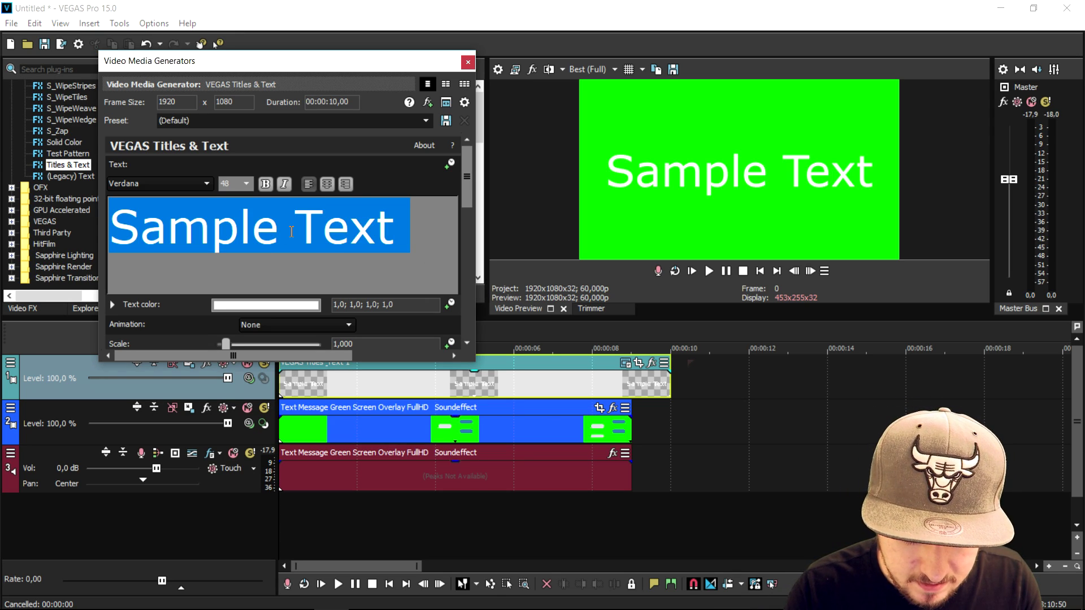
type("Alex make a video")
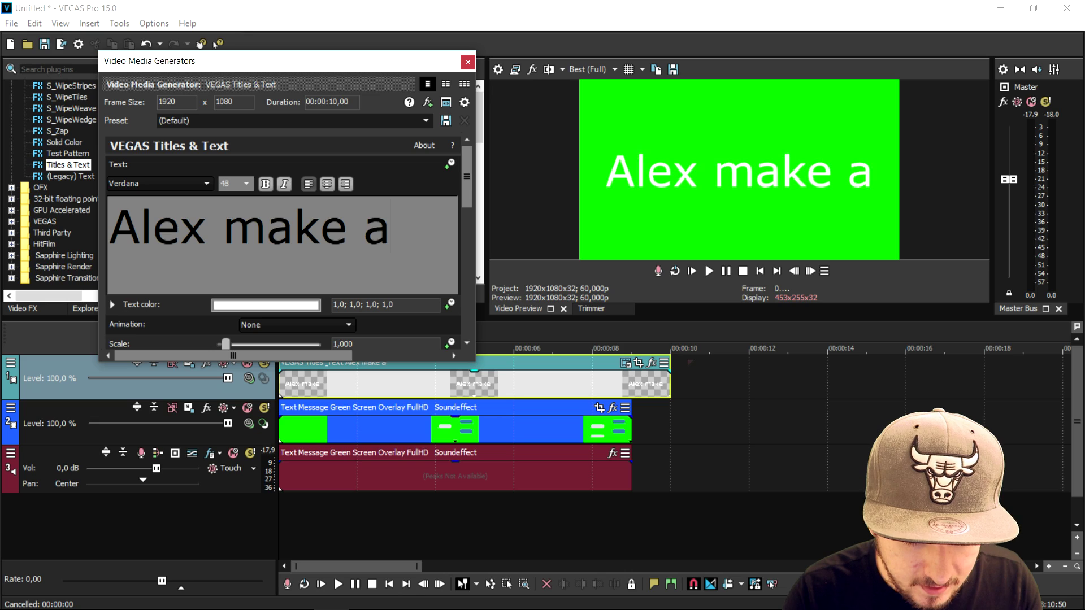
left_click(444, 380)
left_click(226, 197)
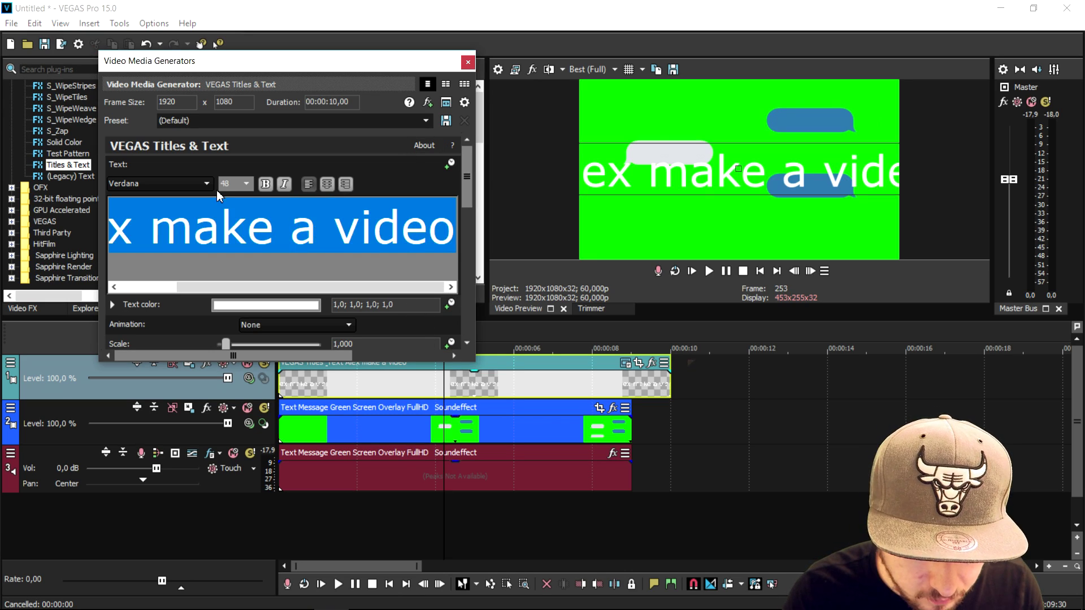
type("10")
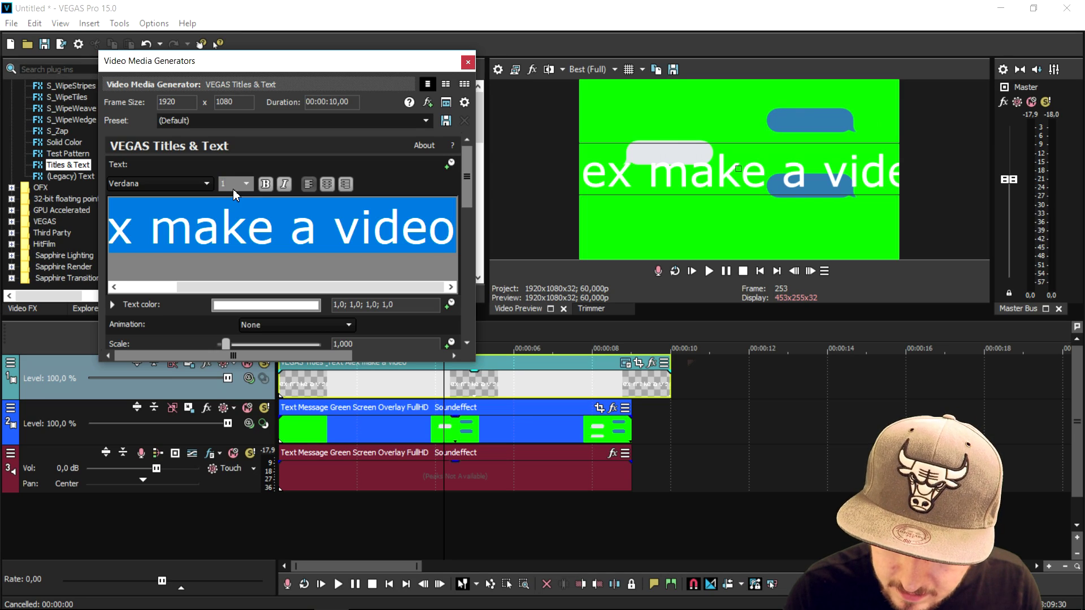
key("Return")
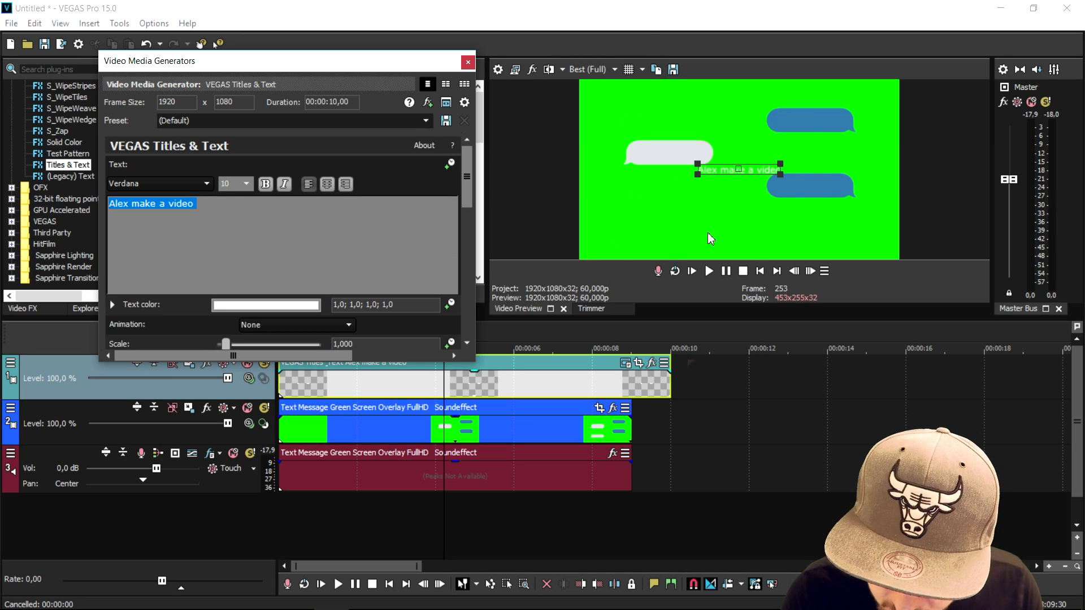
Step: Move and narrow the title's text box until it sits centred in the top blue bubble
left_click_drag(745, 172, 807, 134)
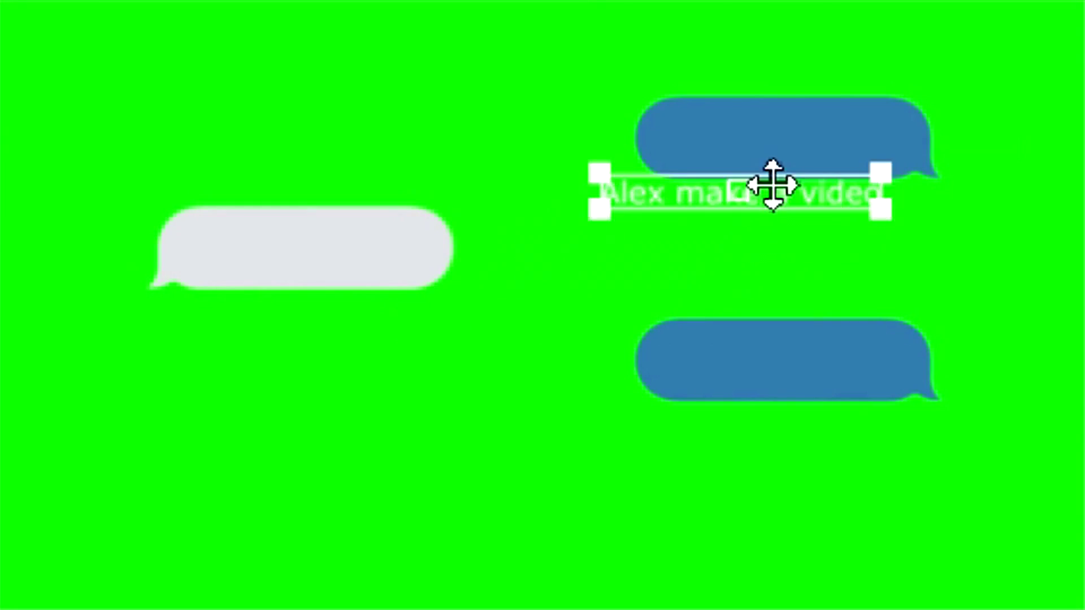
left_click_drag(772, 184, 813, 150)
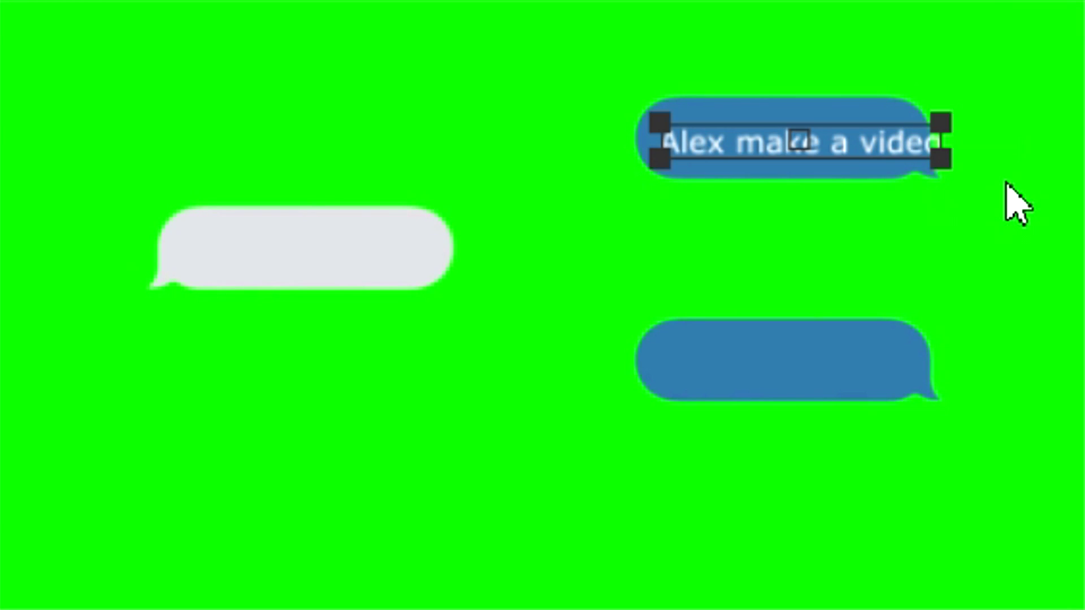
left_click_drag(952, 162, 884, 150)
left_click(675, 279)
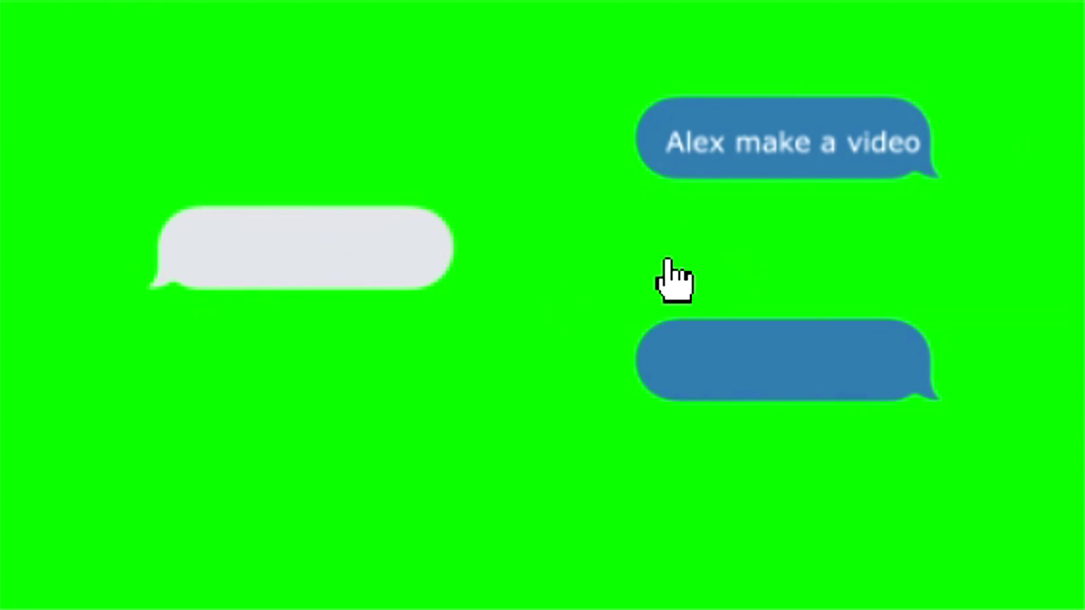
left_click(766, 150)
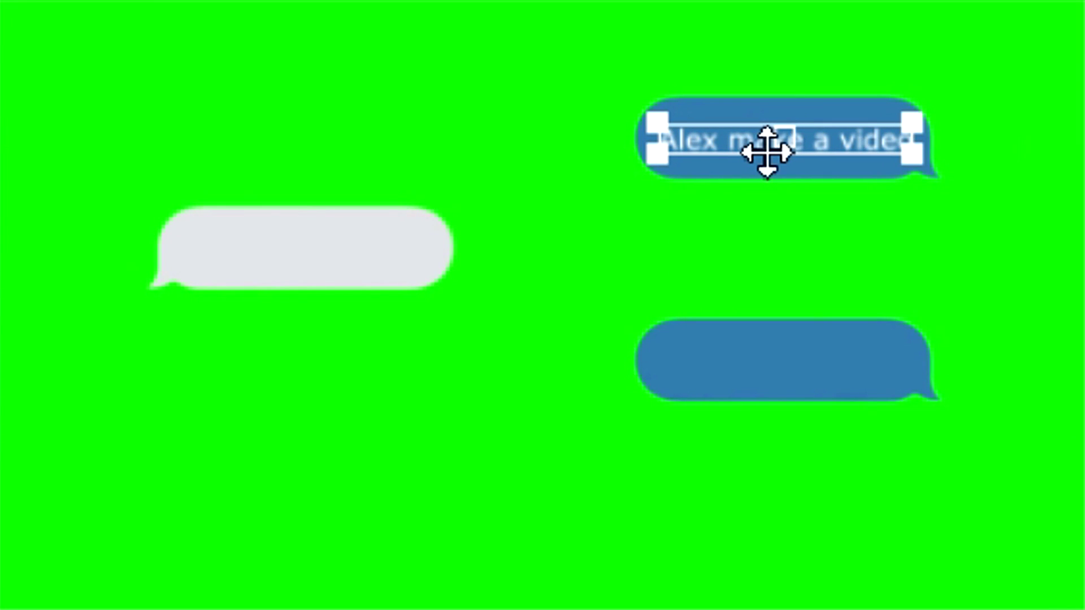
left_click_drag(766, 150, 770, 154)
key("Escape")
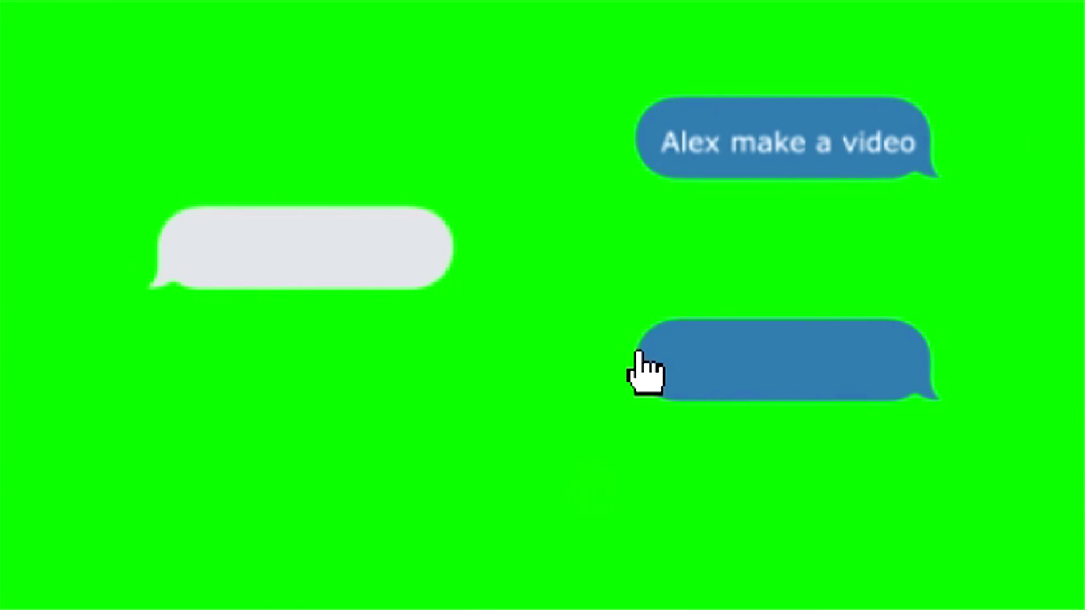
left_click(732, 152)
left_click_drag(730, 151, 730, 149)
key("Escape")
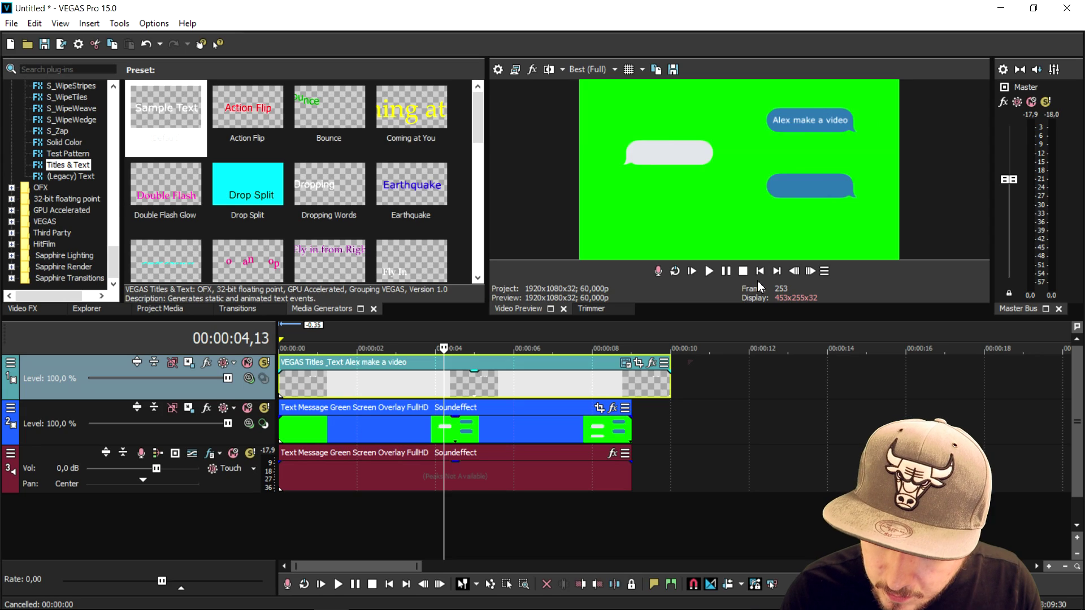
Step: Shift the title event slightly earlier and play briefly to check its timing
key("space")
left_click_drag(395, 391, 355, 390)
key("space")
key("space")
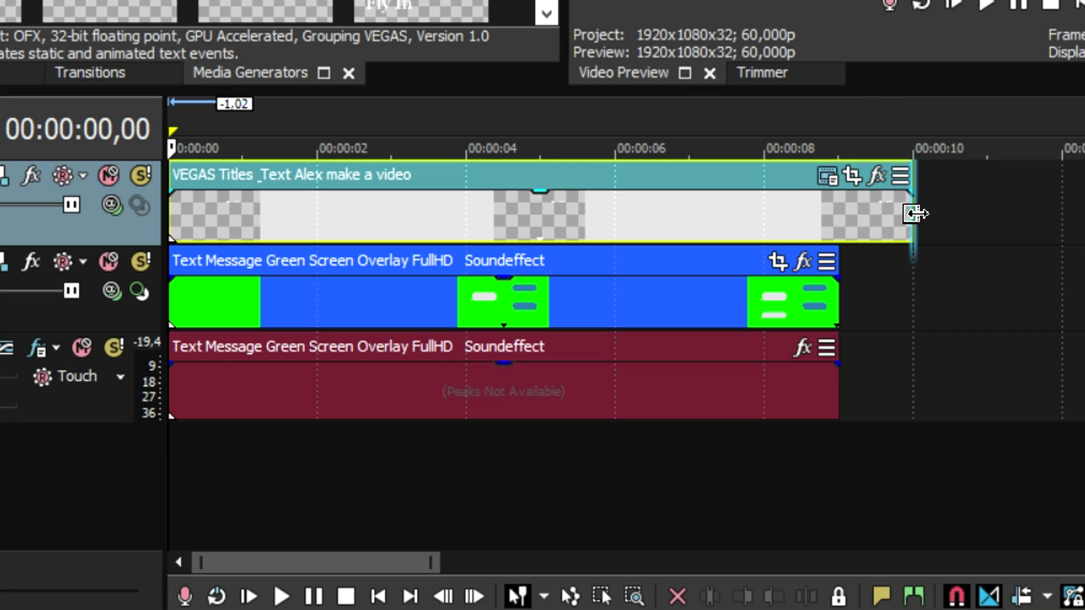
Step: Trim the Alex title to end with the clips below and offset its Pan/Crop frame left
left_click_drag(671, 382, 638, 380)
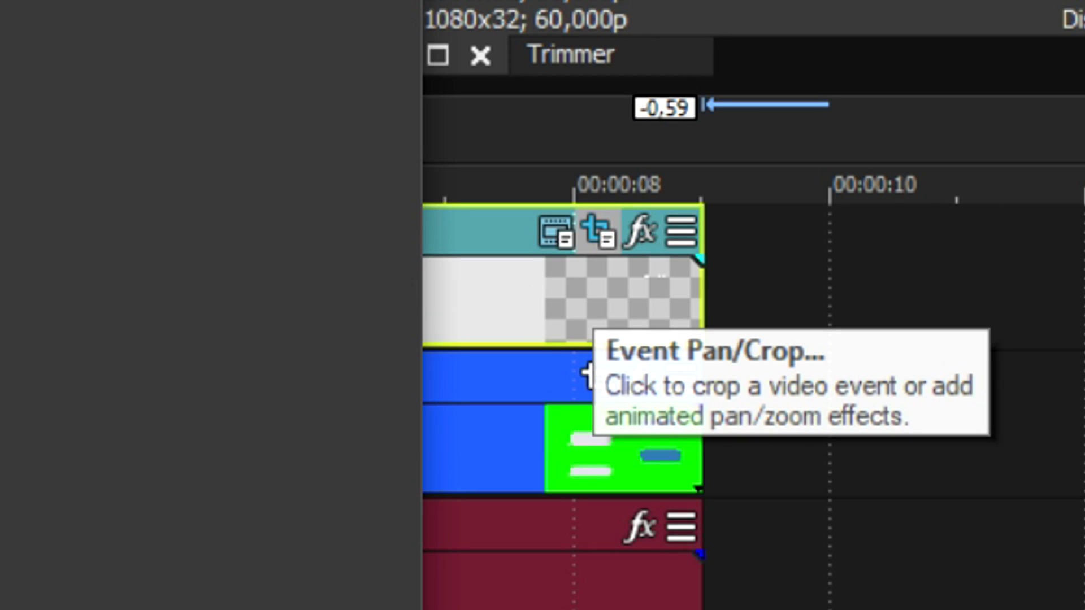
left_click(592, 236)
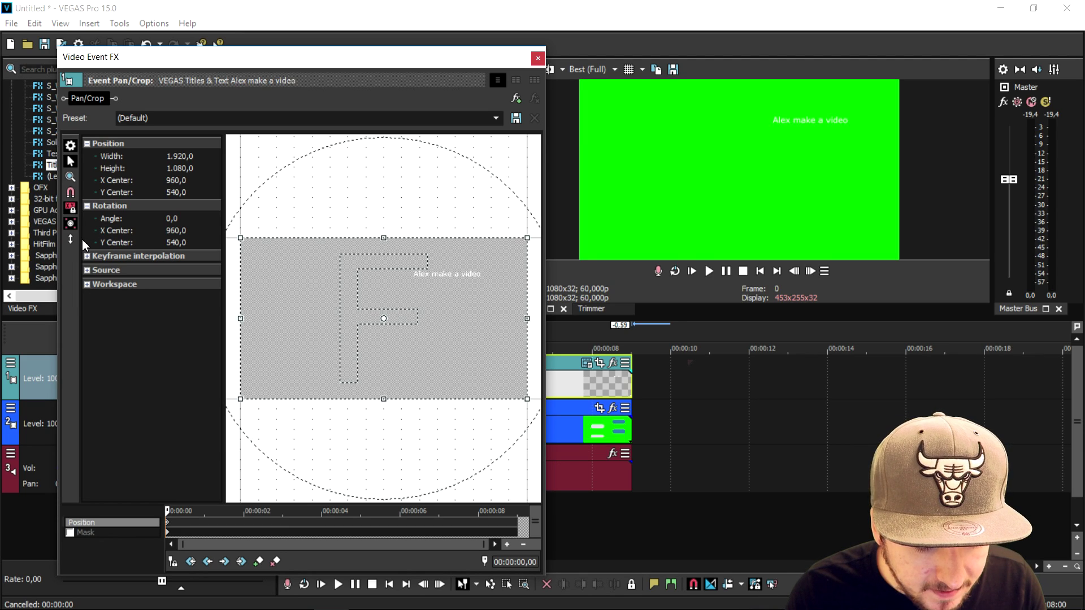
left_click(74, 243)
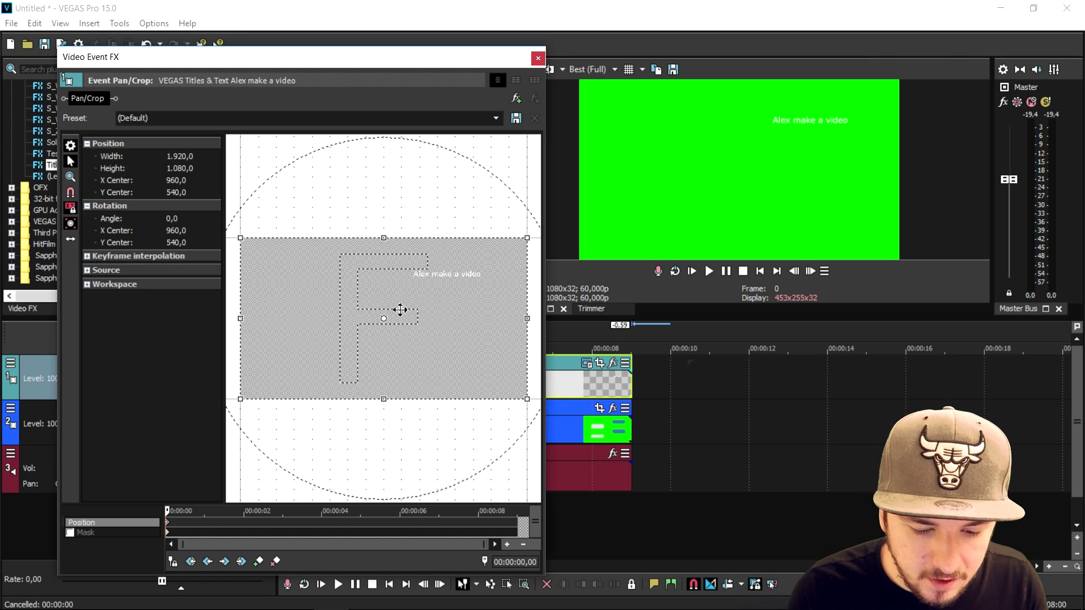
left_click_drag(498, 319, 377, 317)
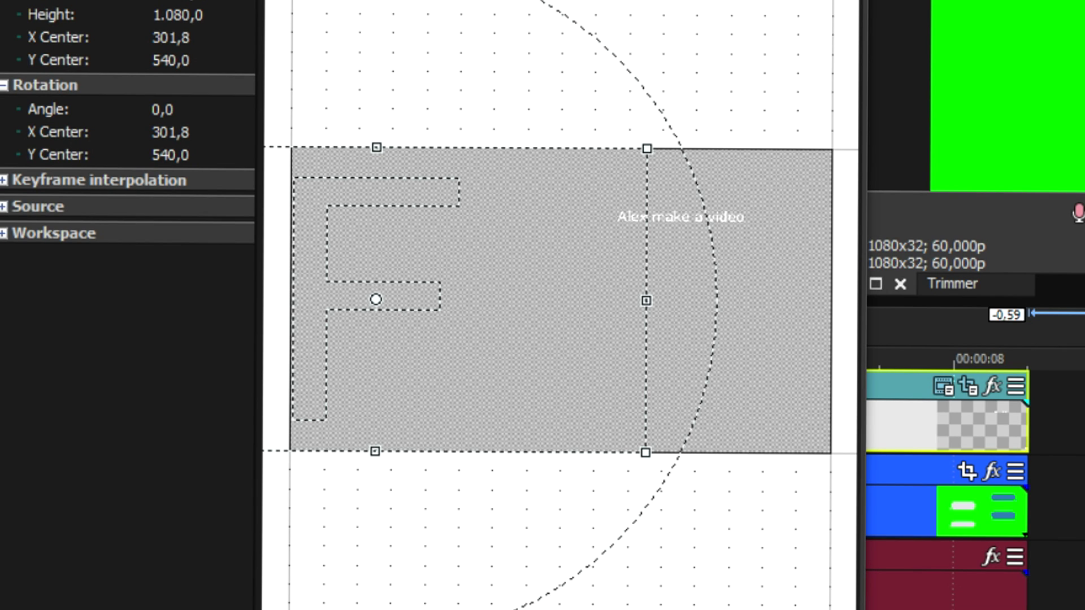
Step: Shift the title's Pan/Crop frame rightward in several small increments
left_click_drag(520, 235, 545, 228)
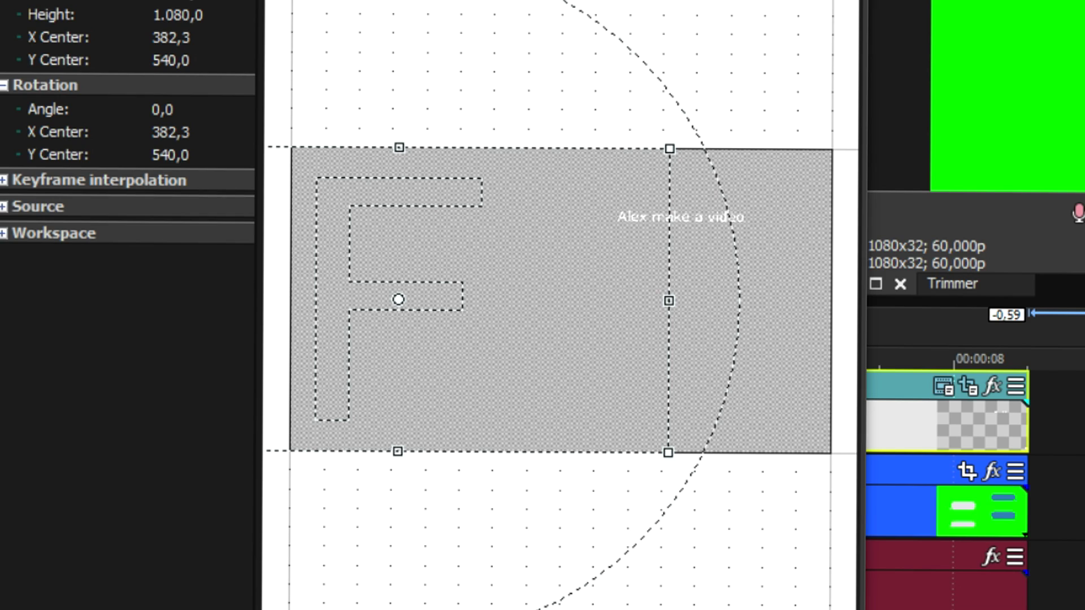
left_click_drag(538, 235, 556, 227)
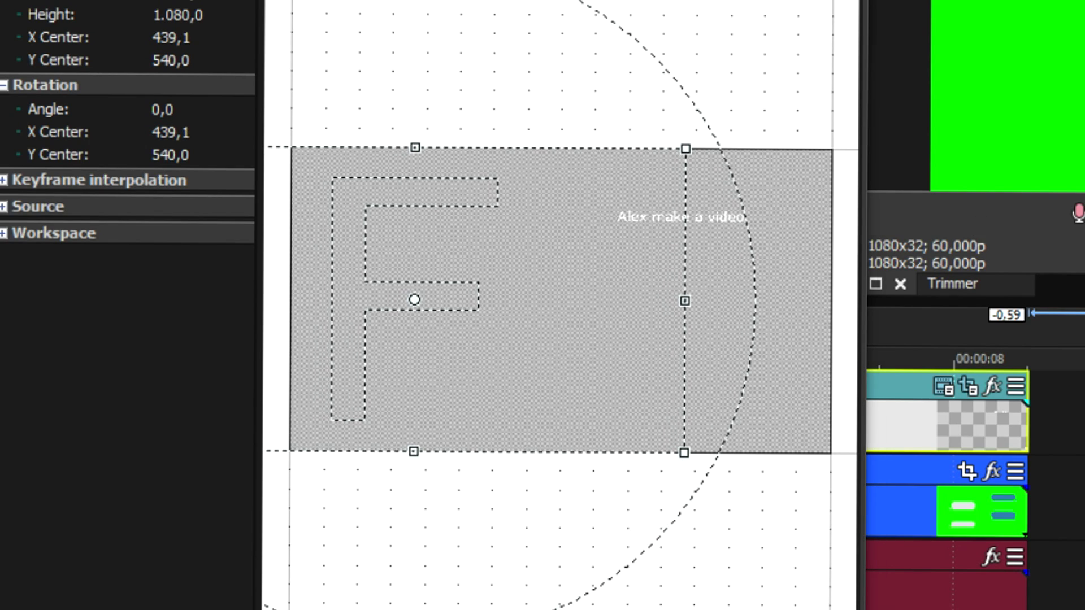
mouse_move(620, 250)
left_mouse_down()
mouse_move(632, 247)
mouse_move(623, 247)
left_mouse_up()
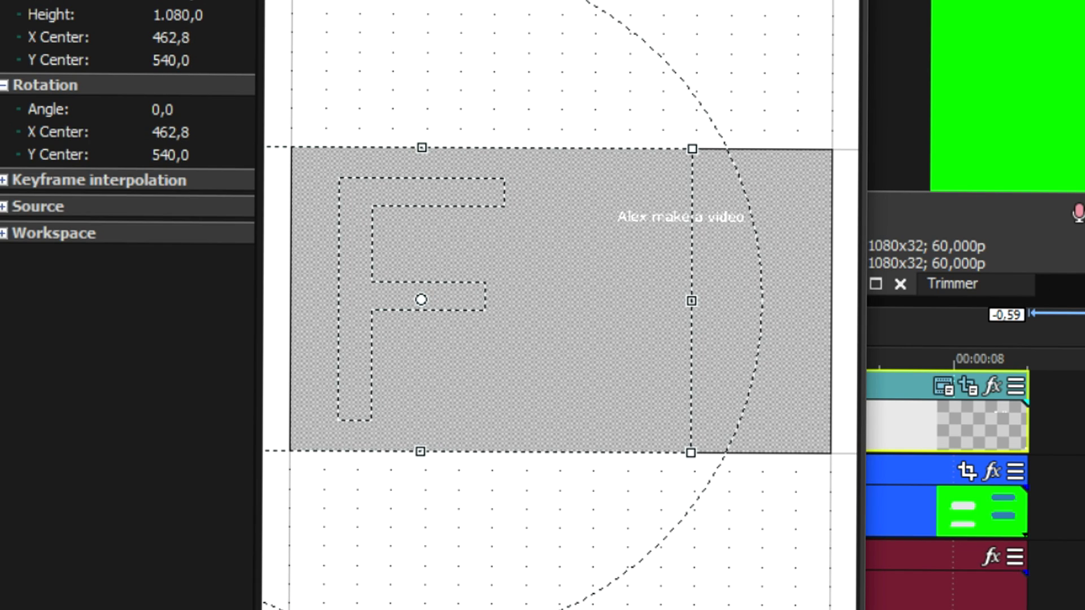
left_click_drag(504, 243, 566, 245)
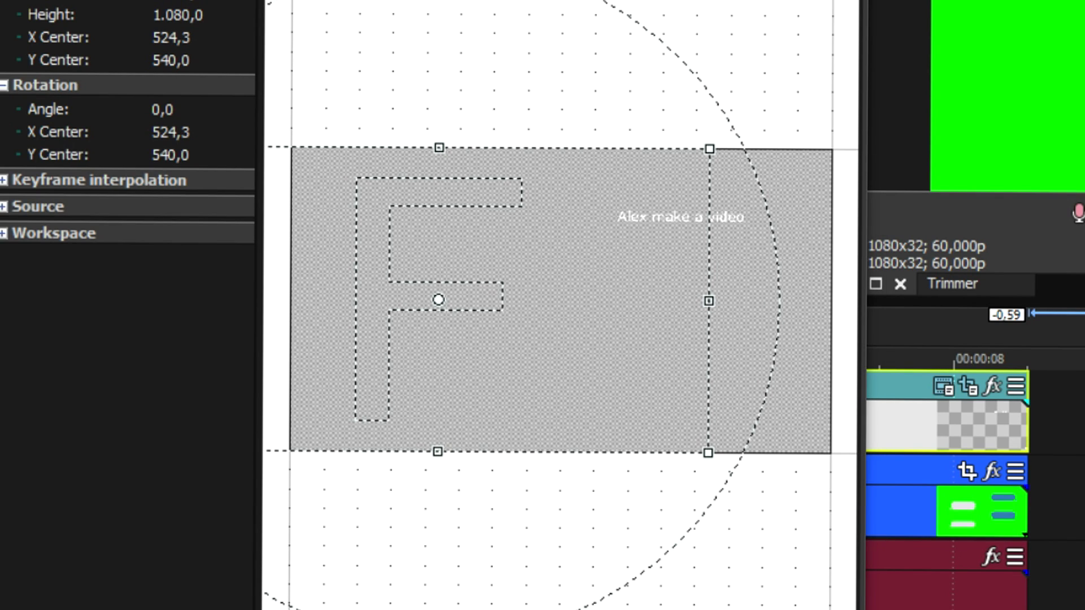
left_click_drag(618, 247, 638, 242)
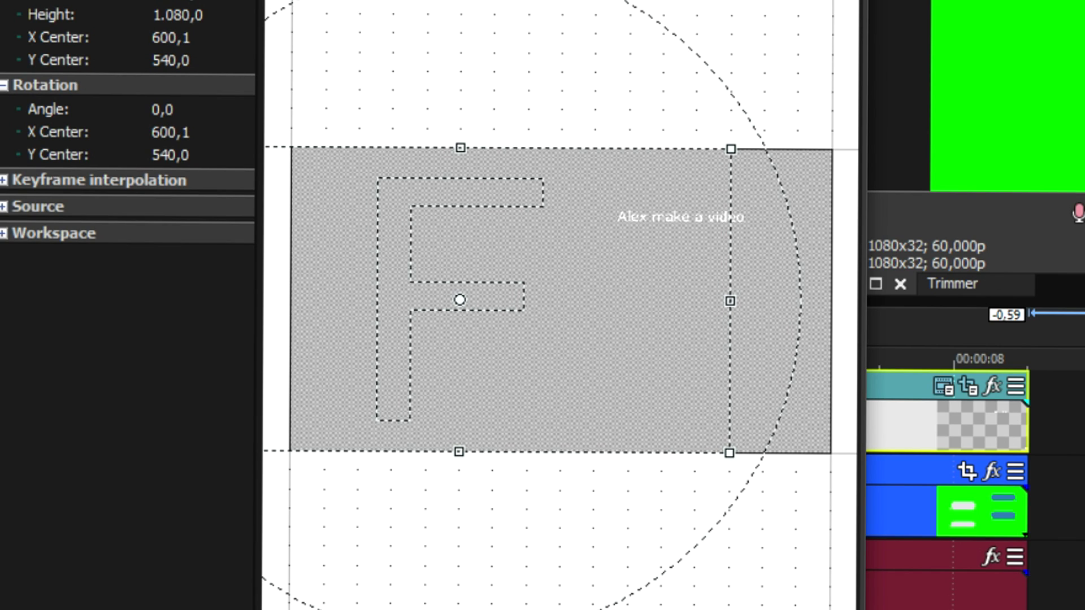
left_click_drag(535, 215, 554, 218)
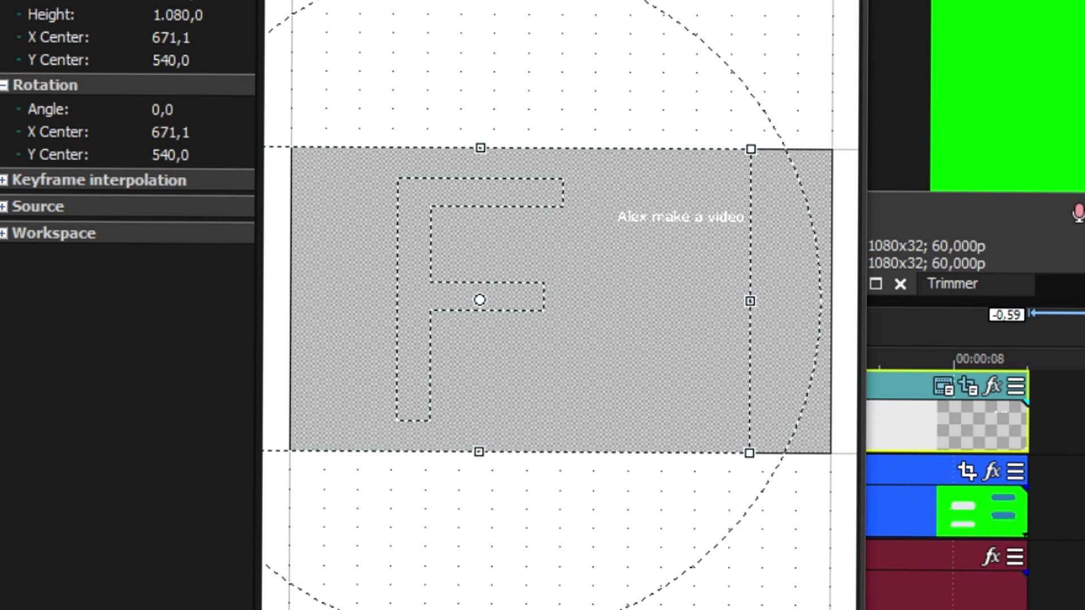
Step: Settle the title at X Center 960, close Pan/Crop, and return to the project start
left_click_drag(583, 294, 604, 285)
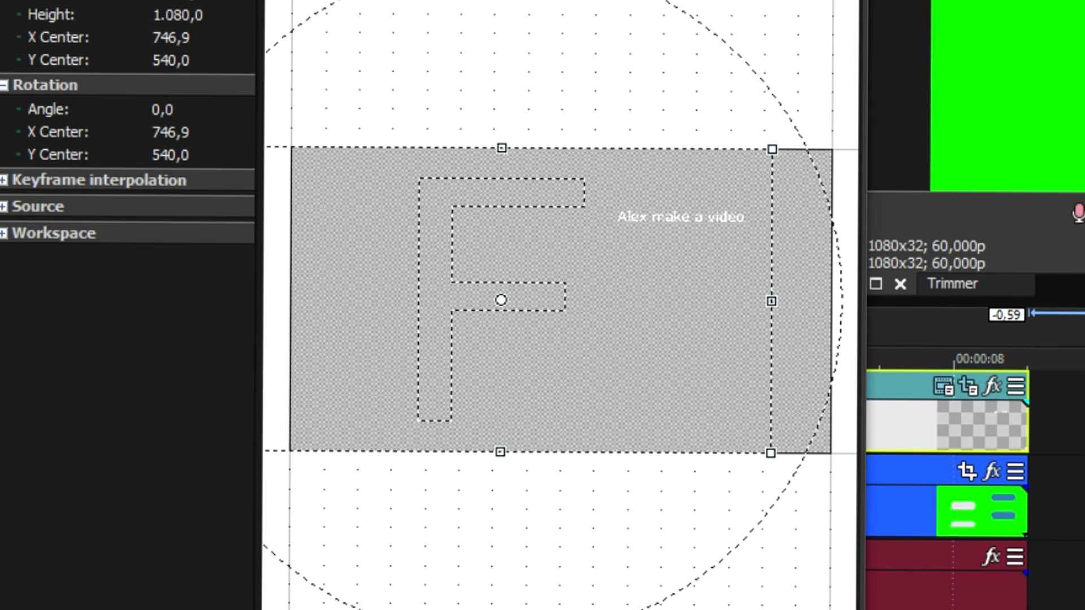
left_click_drag(543, 230, 562, 220)
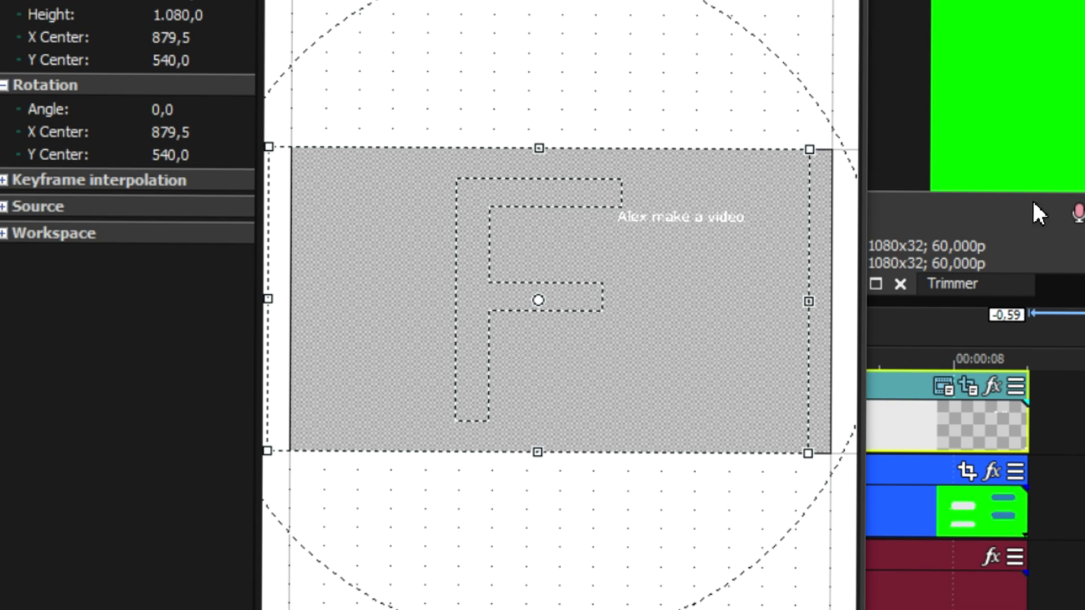
left_click_drag(618, 244, 634, 233)
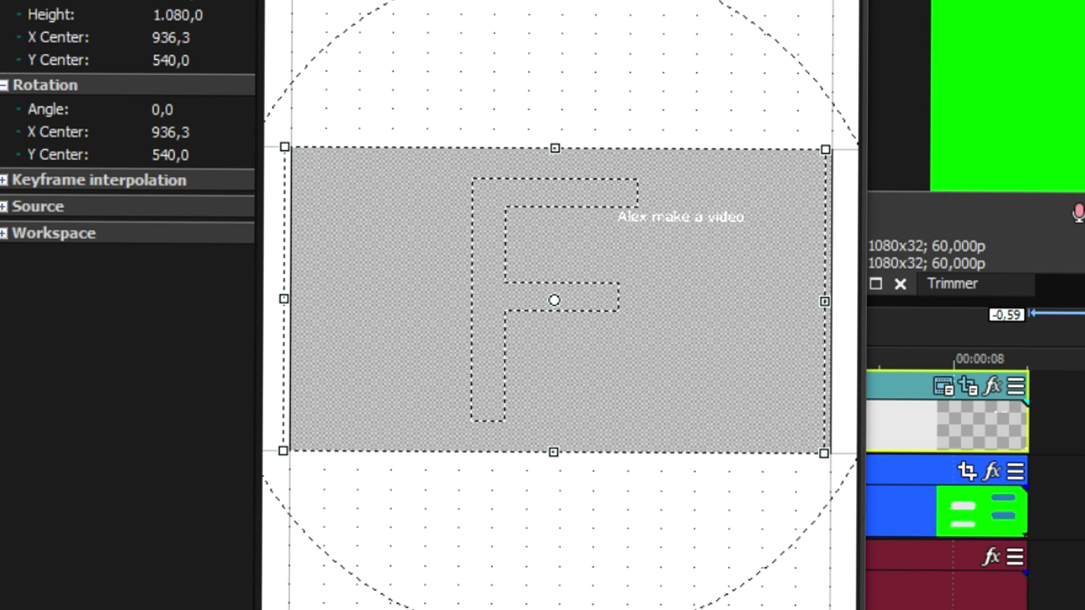
left_click_drag(632, 234, 638, 233)
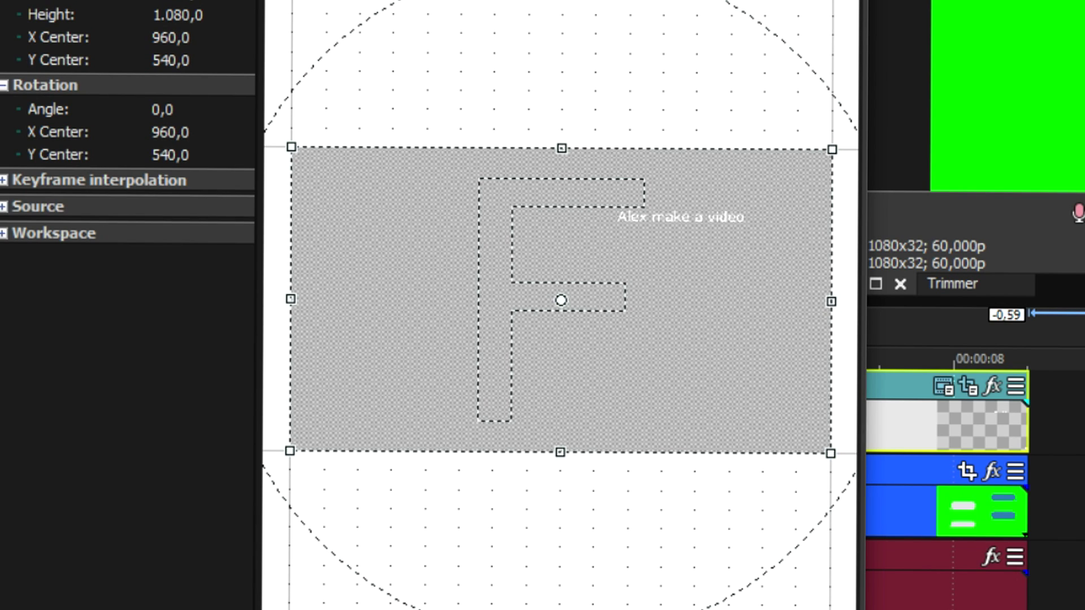
key("alt+F4")
key("ctrl+Home")
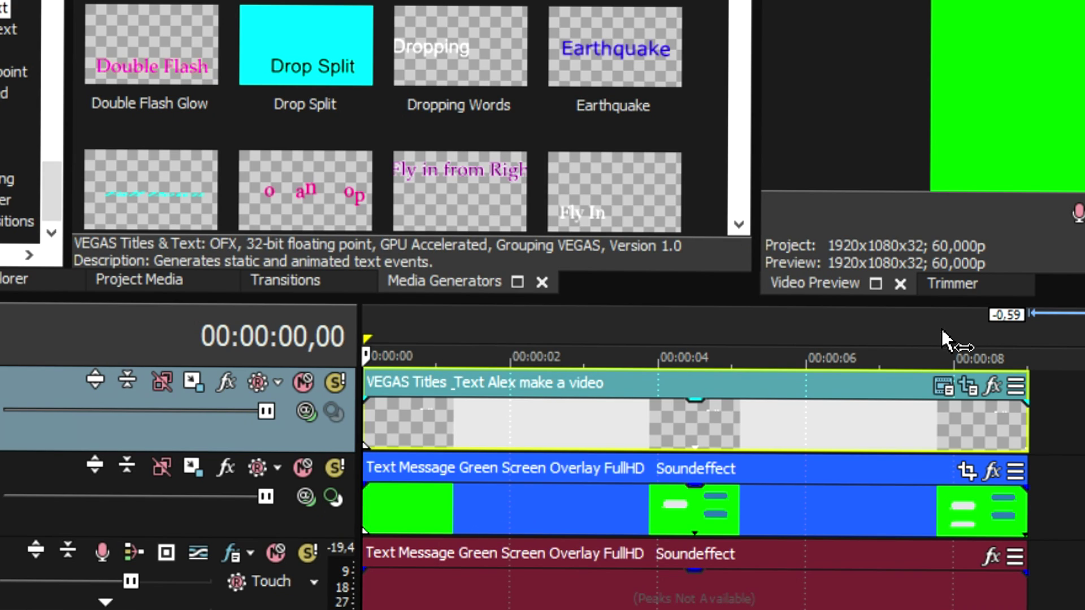
scroll(490, 421, "up", 3)
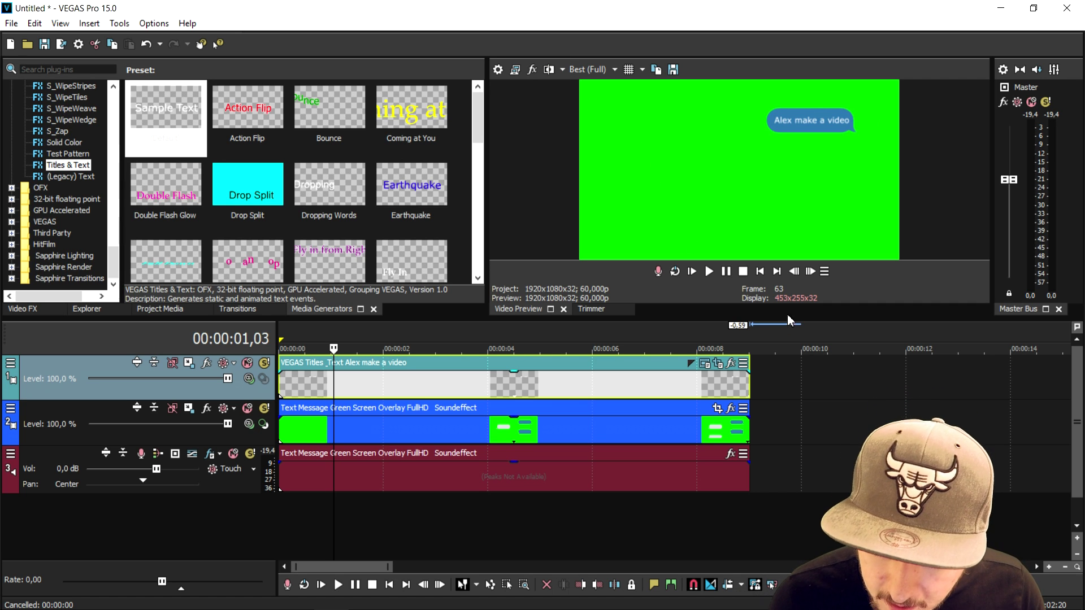
left_click(760, 272)
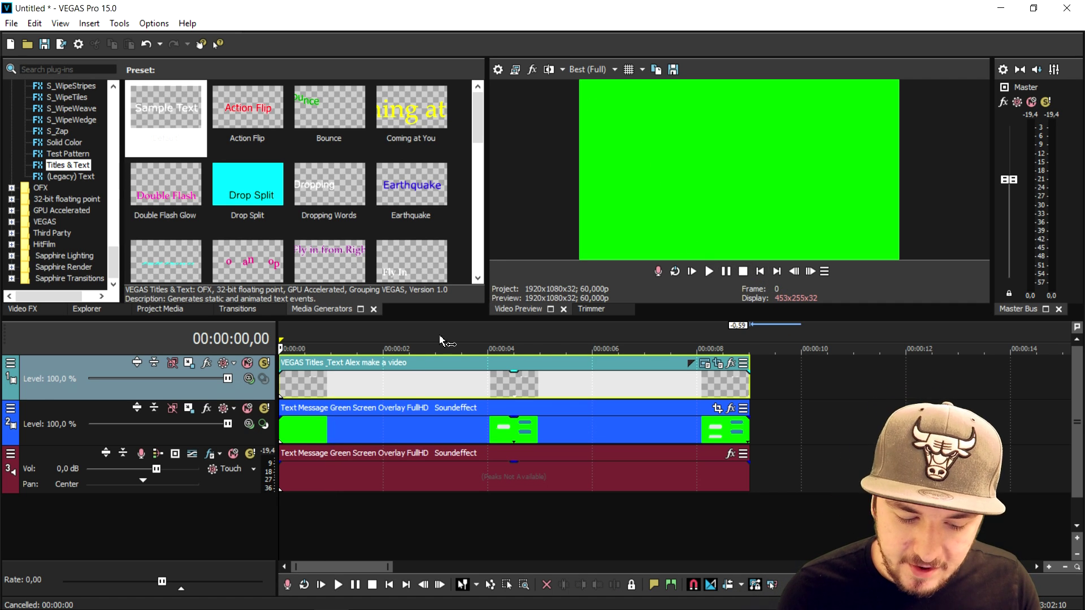
scroll(452, 429, "up", 2)
key("space")
key("space")
key("space")
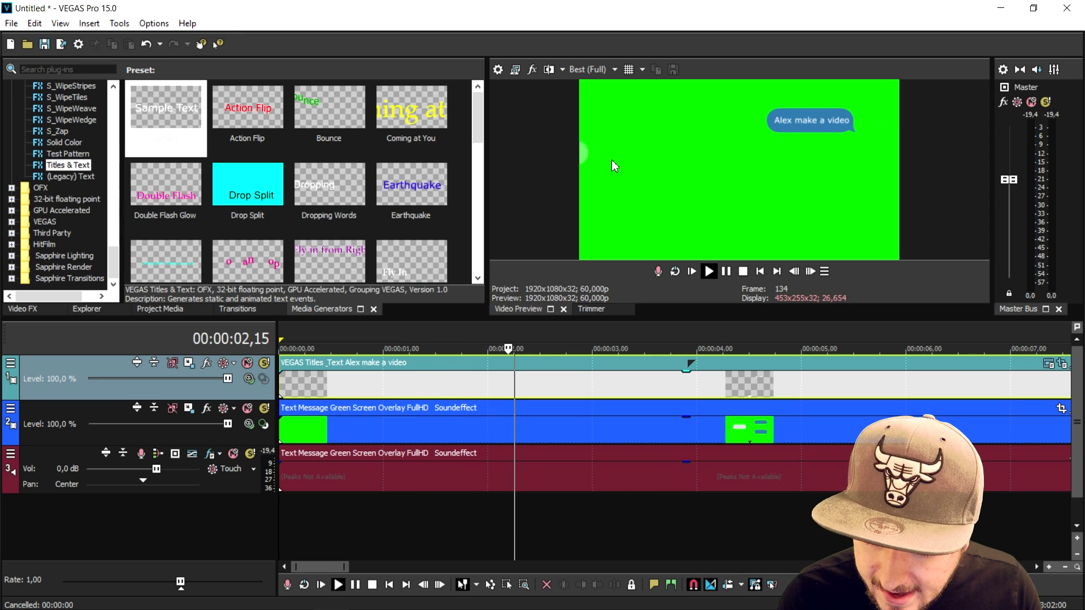
key("space")
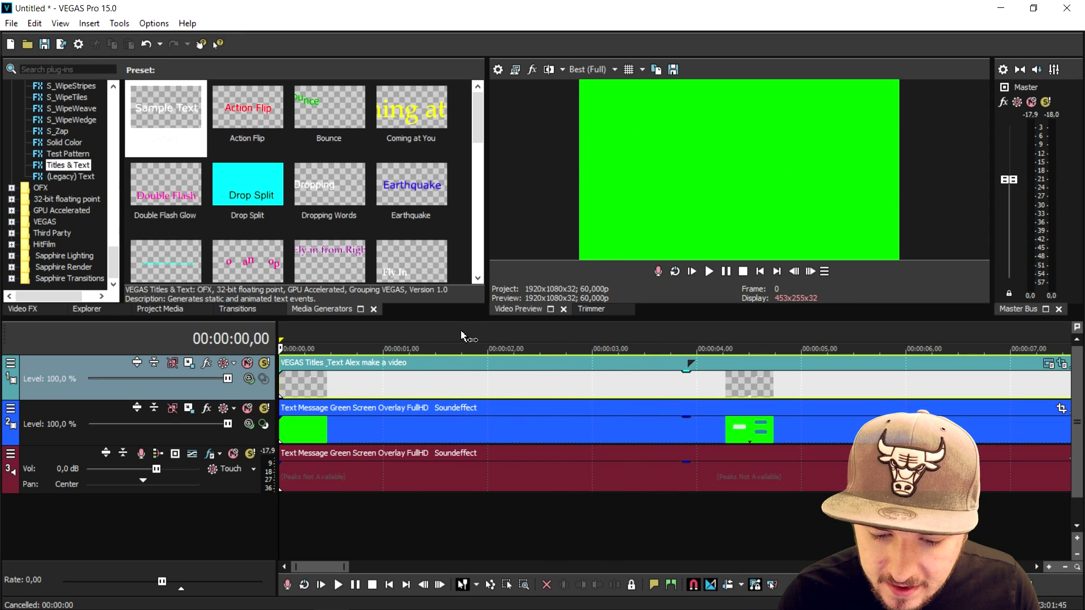
left_click(477, 338)
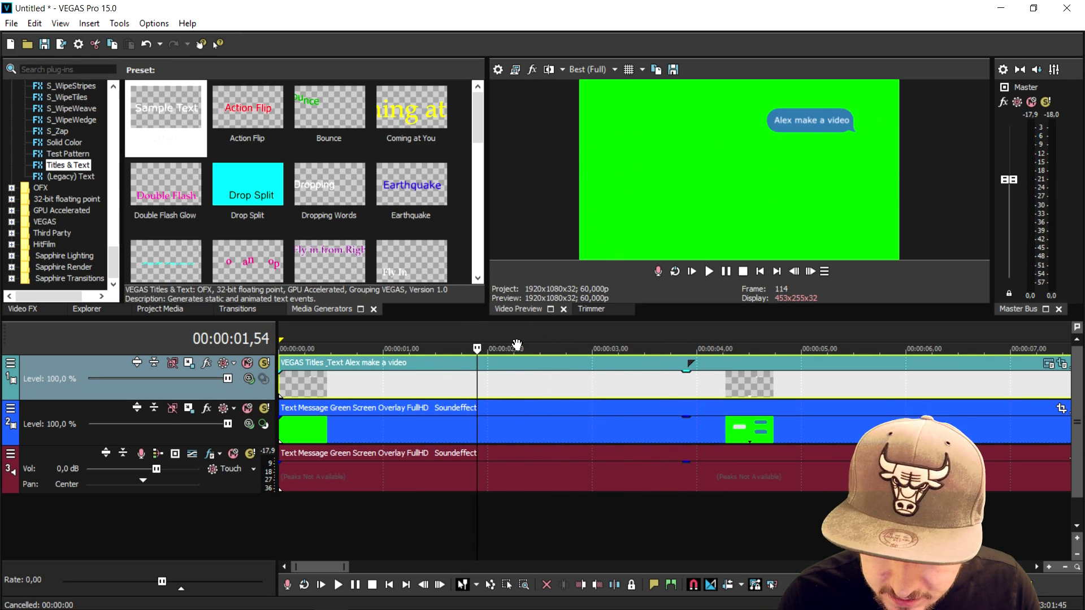
left_click(522, 342)
scroll(541, 342, "down", 3)
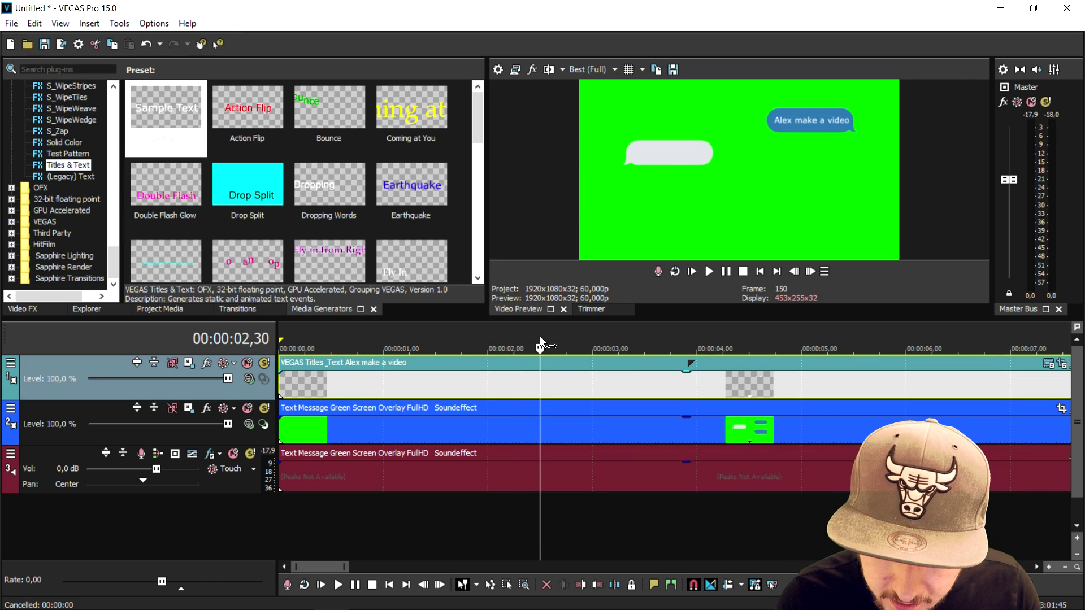
Step: Insert a new video track and add a Sample Text title event to it
right_click(795, 382)
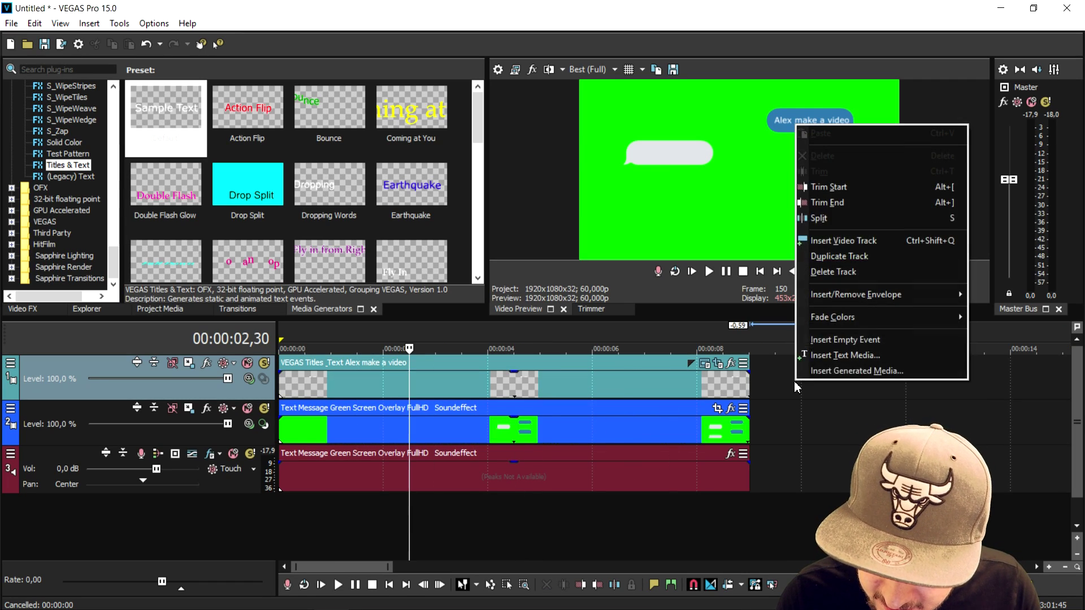
left_click(841, 240)
left_click_drag(167, 117, 395, 379)
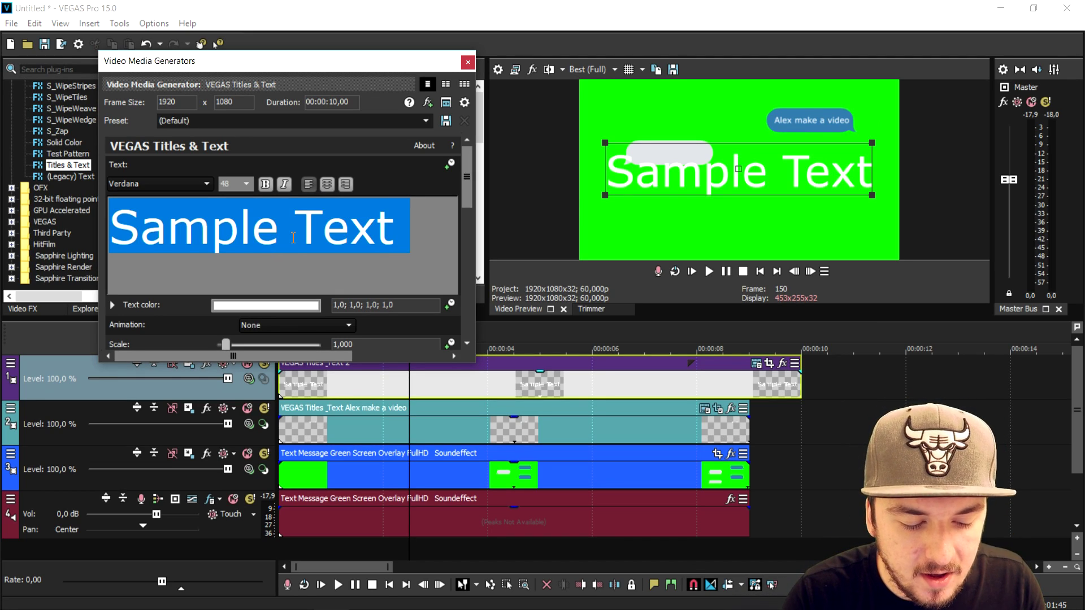
Step: Enter 'Dude I'm tired...' as the title text and place it inside the grey bubble
type("Dude I'n")
key("BackSpace")
type("m tired...")
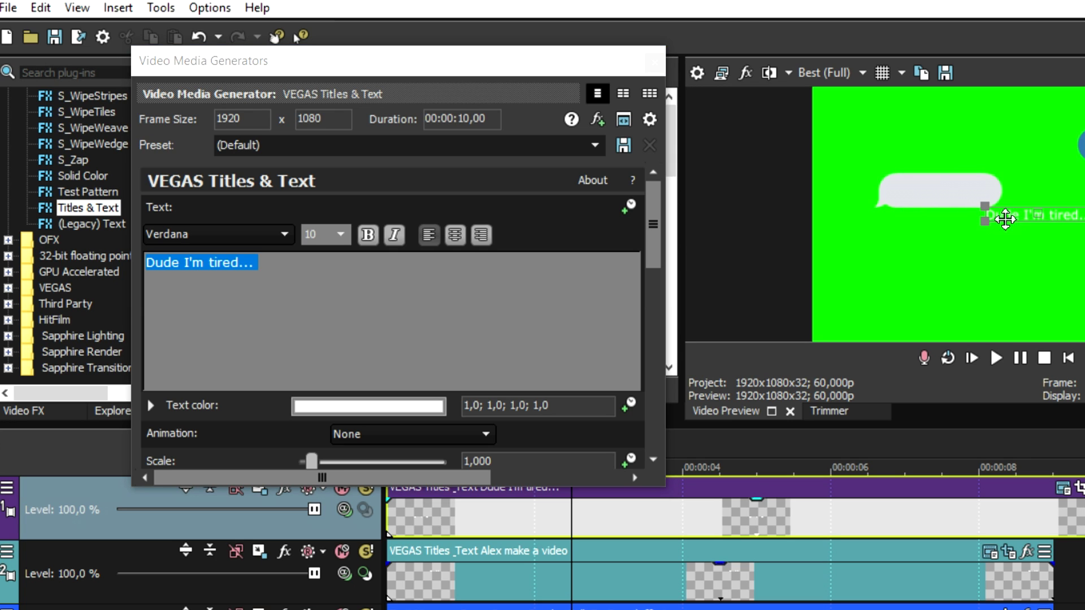
left_click_drag(932, 213, 917, 190)
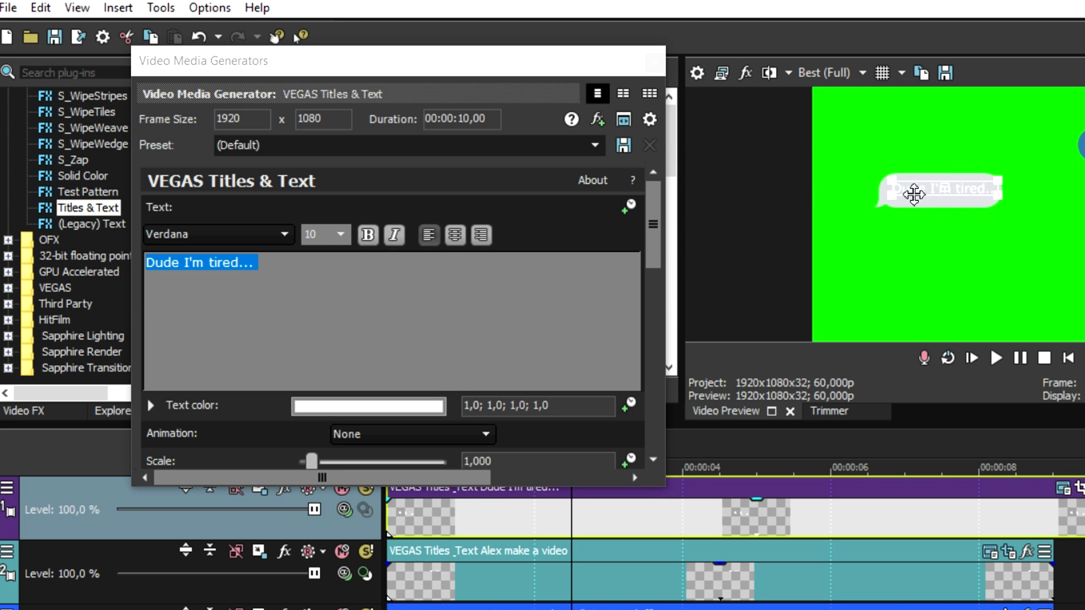
left_click(654, 62)
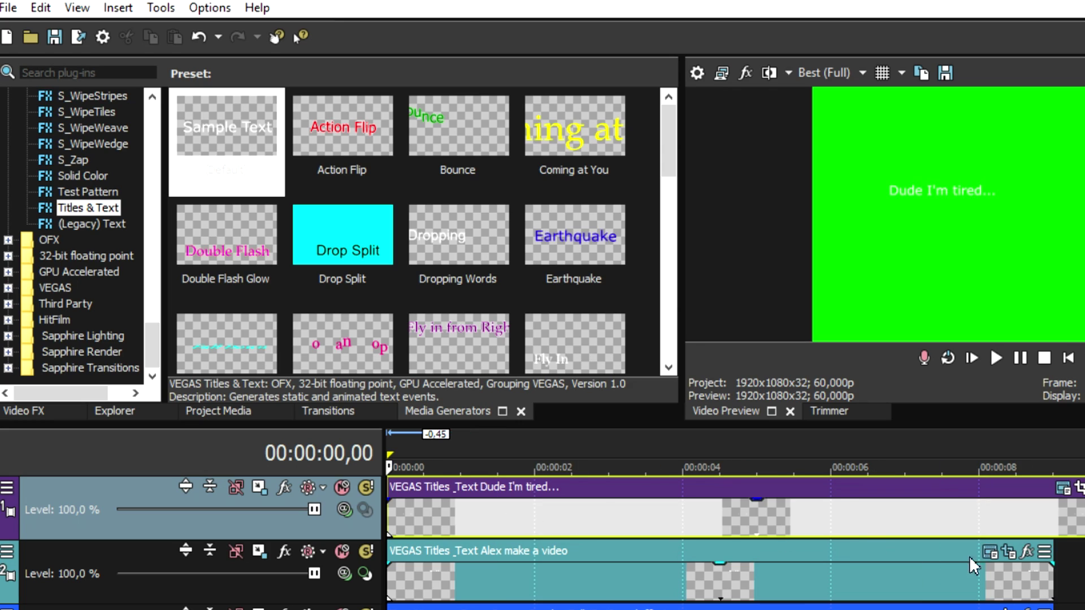
Step: Trim the Dude I'm tired... event to end with the Alex title and push its crop frame off-screen to X Center 1760.3
left_click_drag(1077, 501, 1032, 500)
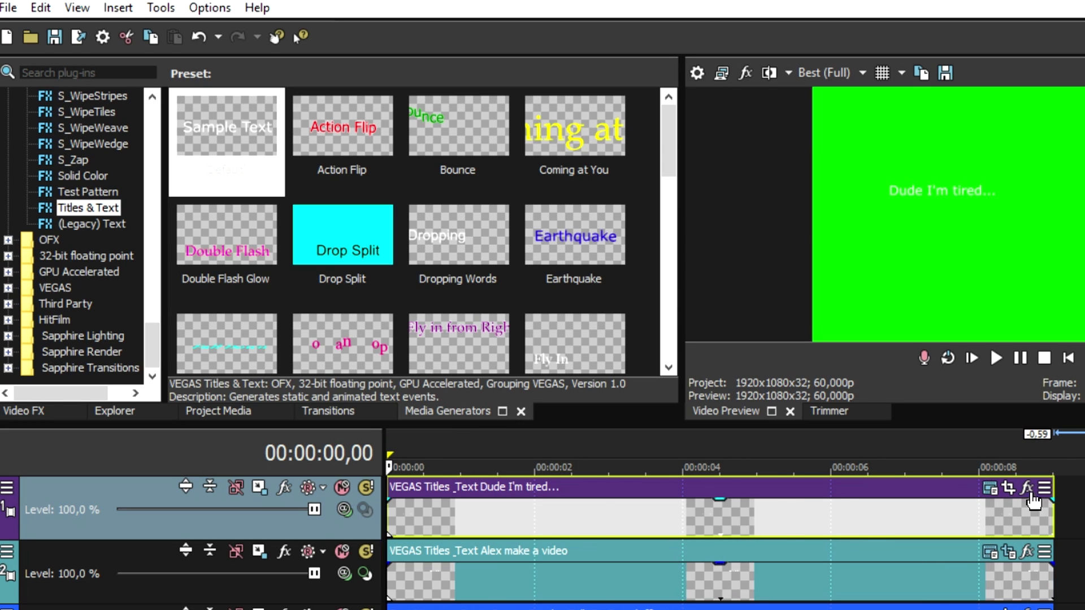
left_click(1007, 489)
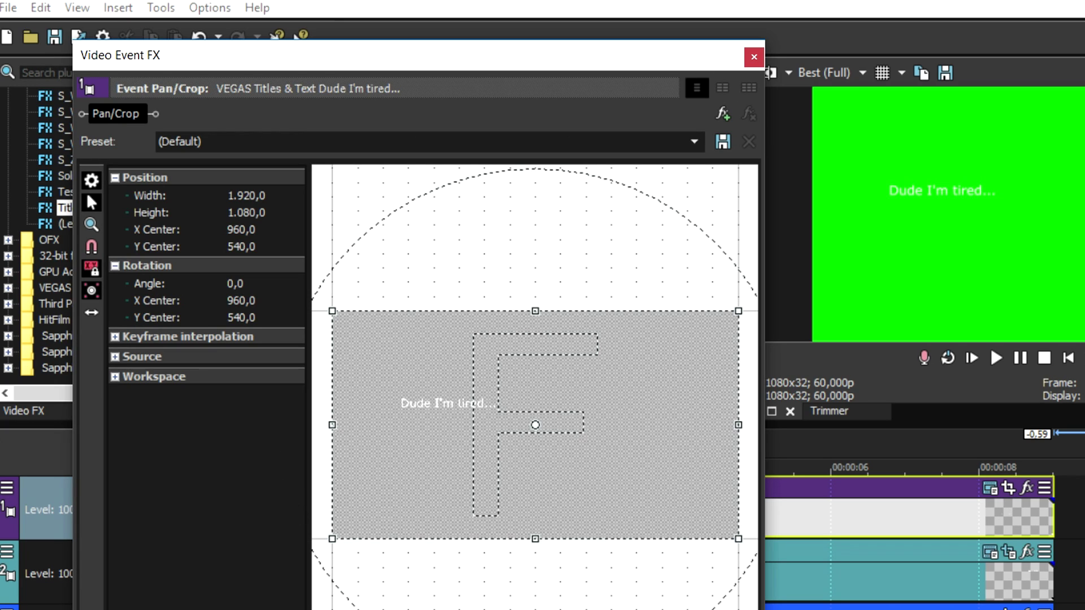
left_click_drag(497, 409, 649, 407)
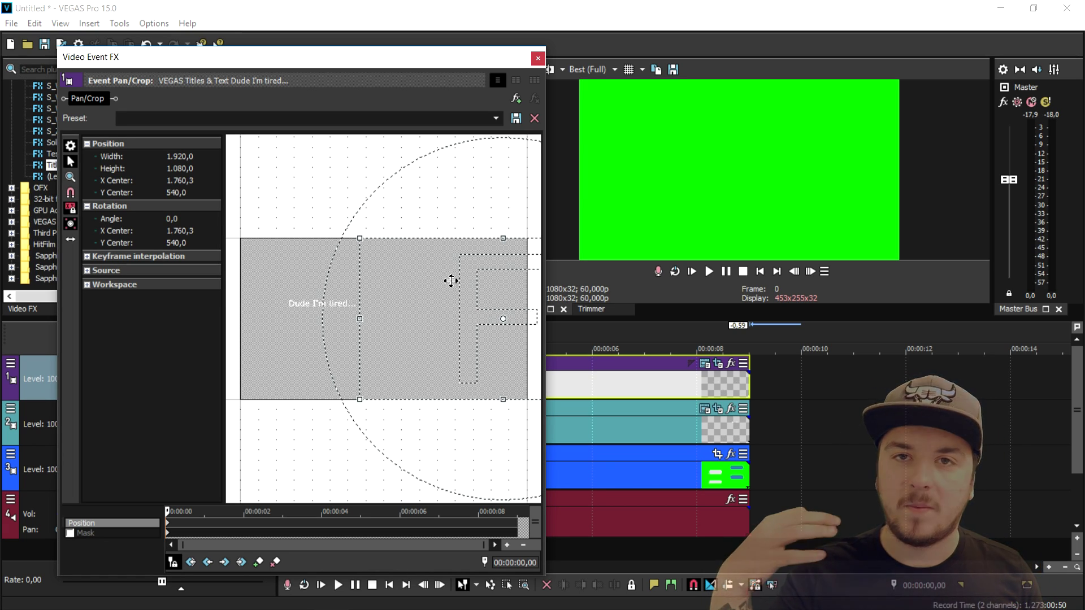
Step: Step frame by frame through the Alex bubble animation to where the grey bubble starts entering
left_click(810, 273)
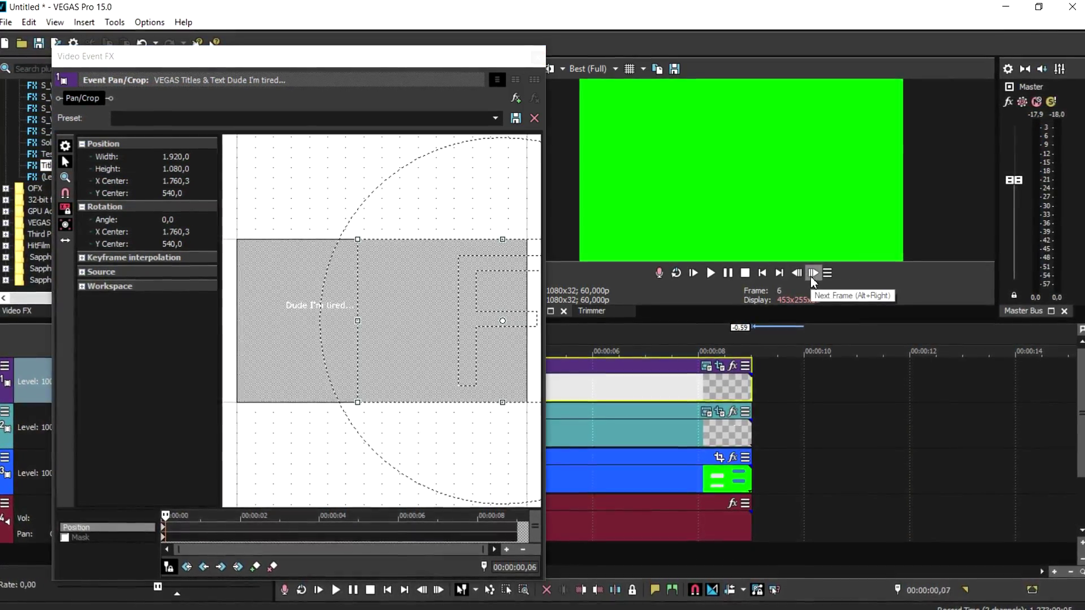
left_click(814, 275)
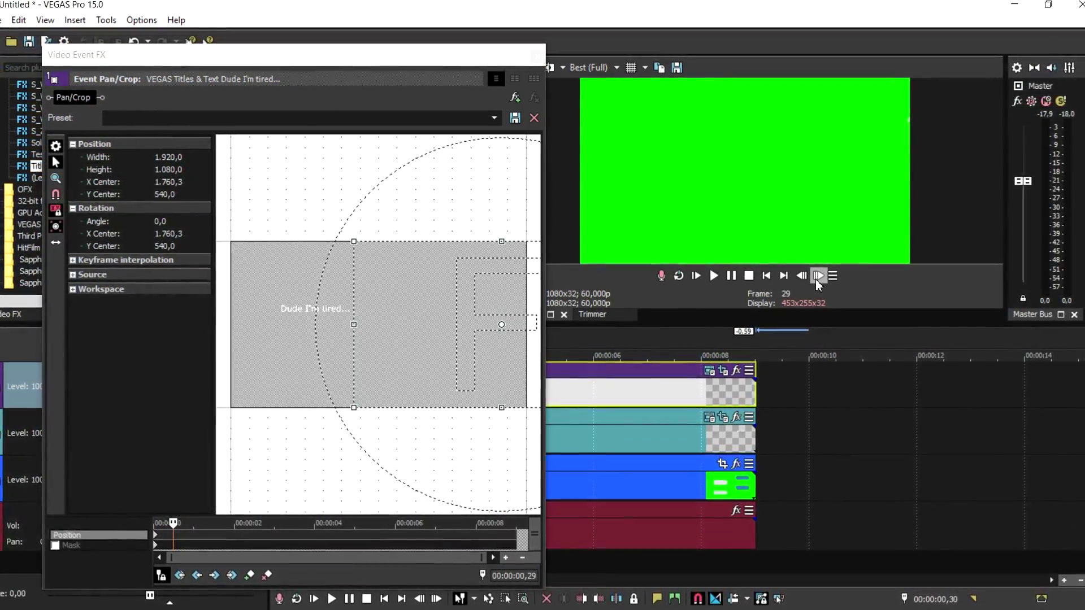
left_click(819, 277)
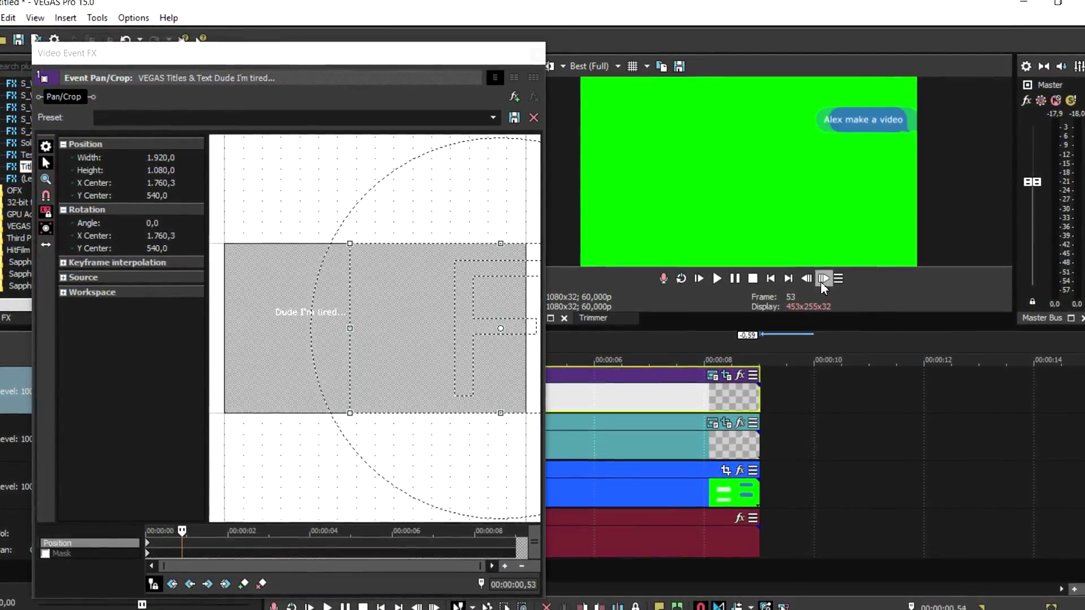
left_click(823, 281)
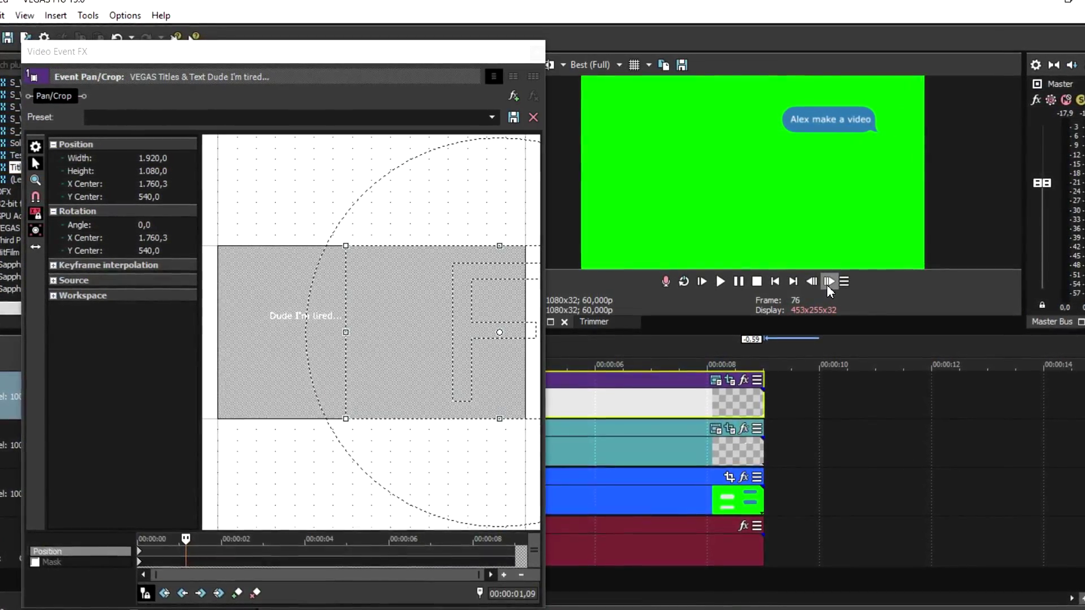
left_click(831, 283)
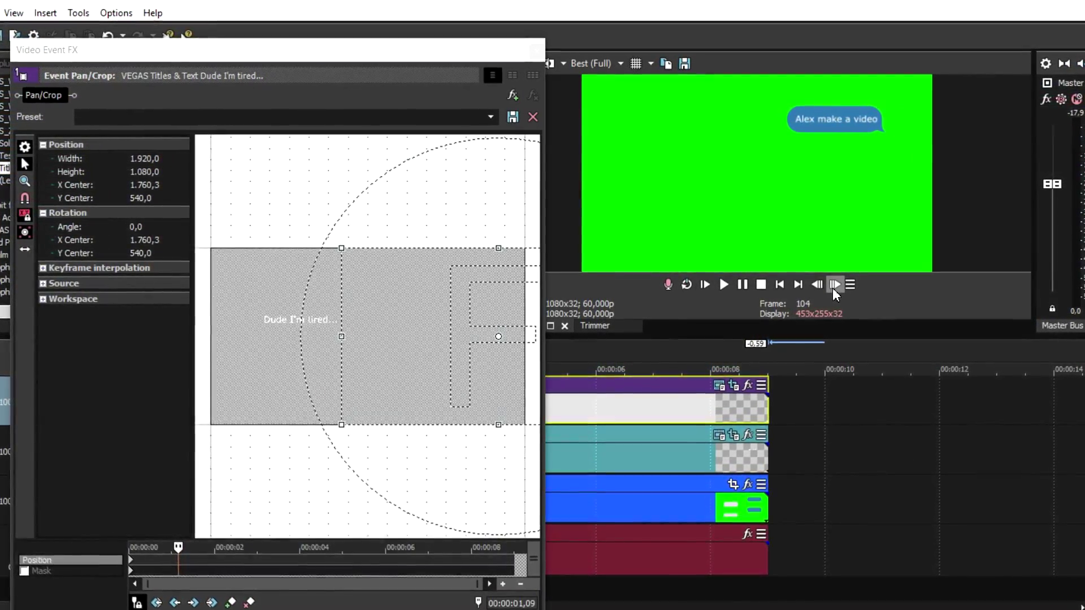
left_click(836, 288)
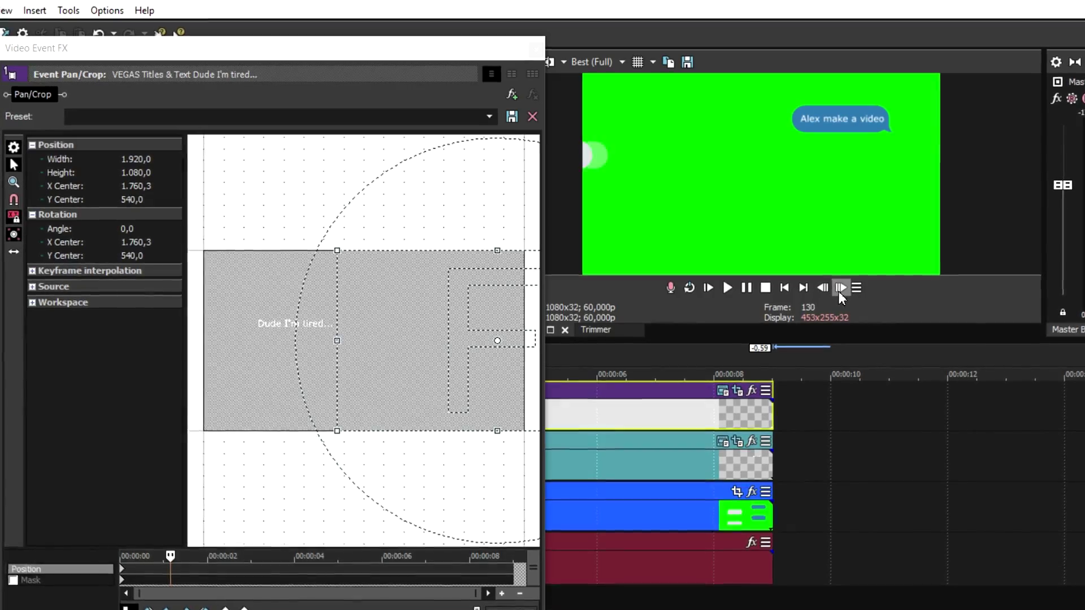
left_click(824, 290)
left_click(824, 290)
left_click(824, 291)
left_click(825, 292)
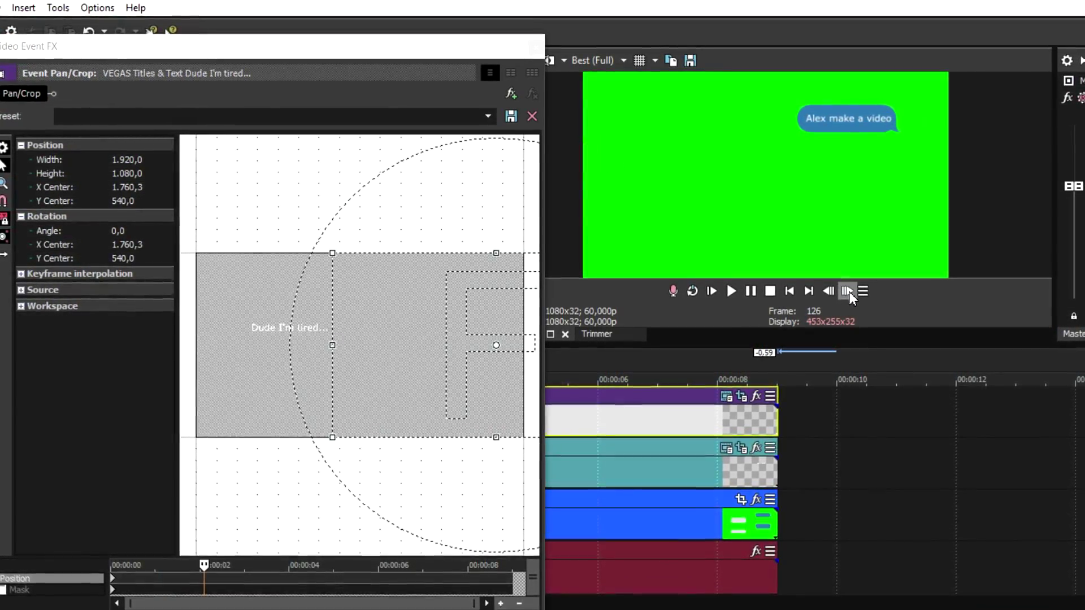
left_click(852, 293)
left_click(853, 294)
Step: Advance along the grey bubble's slide-in to frame 148, where it settles
key("alt+Right")
key("alt+Right")
key("alt+Right")
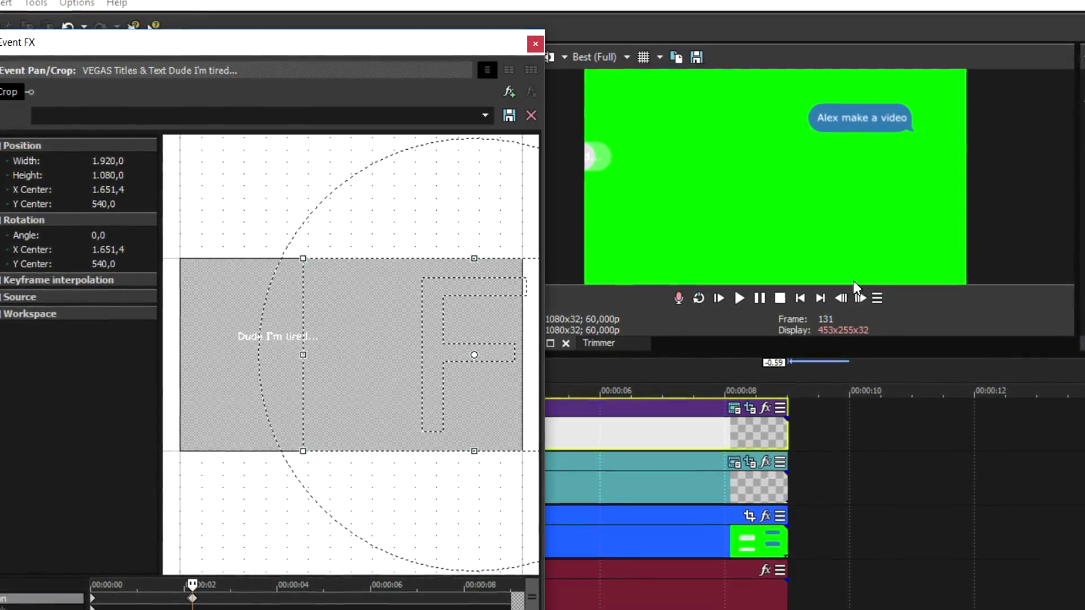
key("alt+Right")
key("alt+Right")
key("alt+Right")
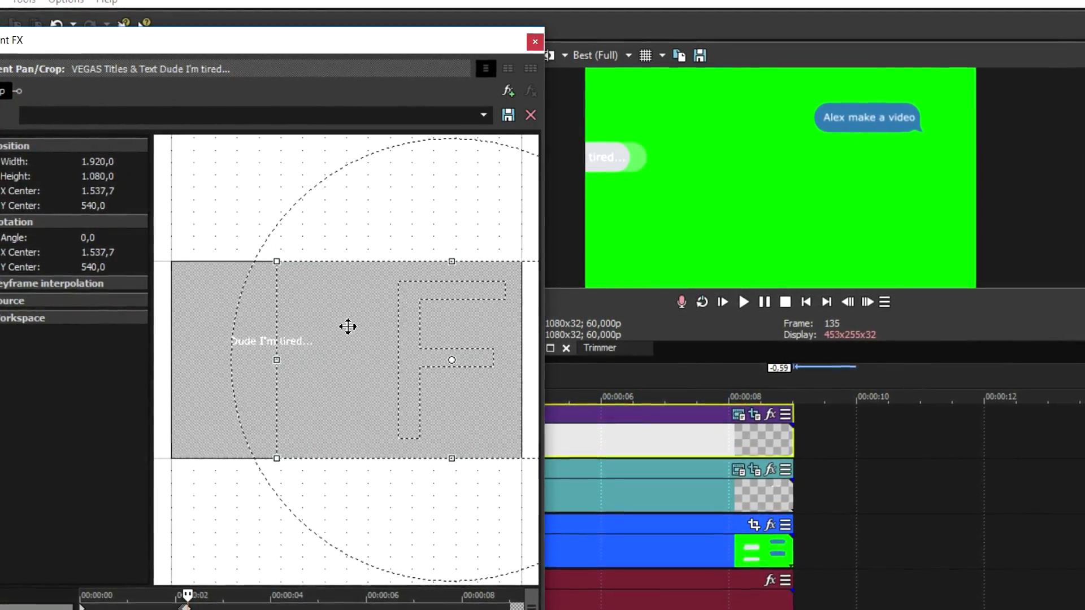
left_click(864, 300)
key("alt+Right")
left_click(873, 305)
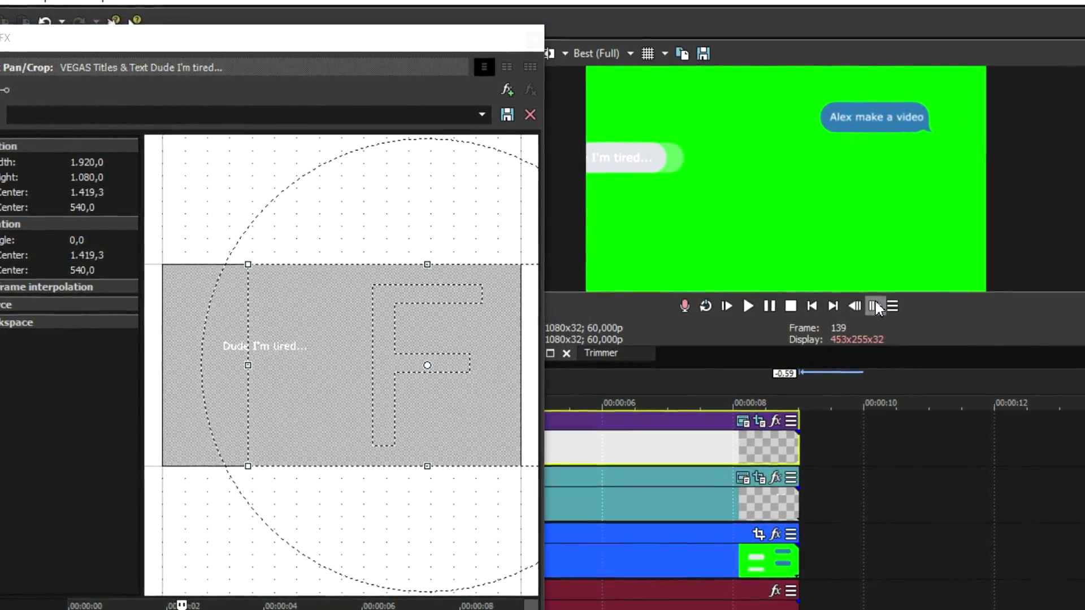
left_click(875, 308)
left_click(879, 307)
left_click(878, 308)
left_click(879, 309)
left_click(879, 309)
left_click(886, 311)
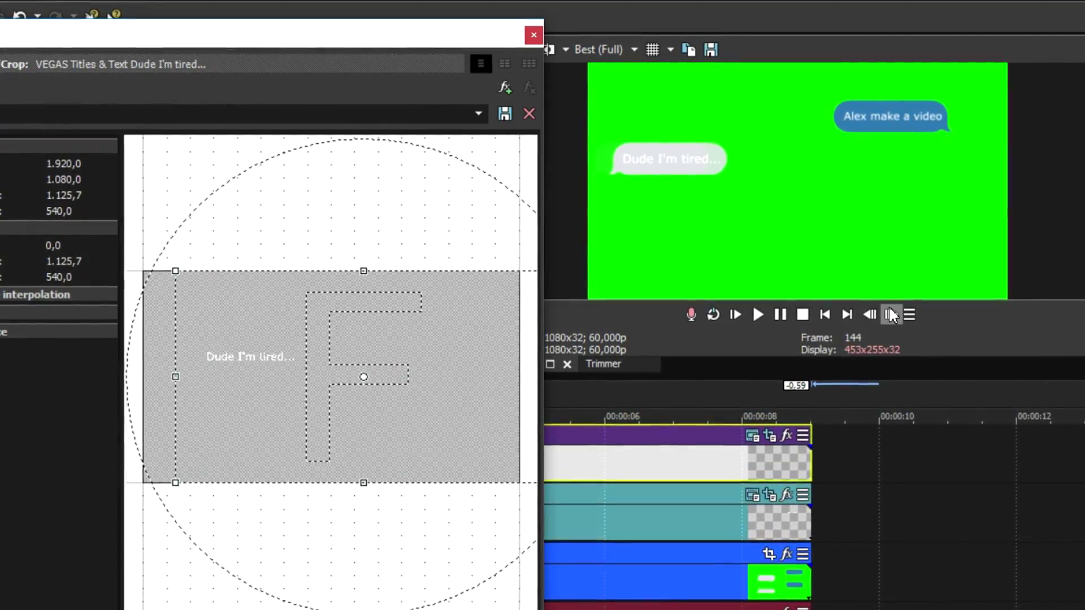
key("alt+Right")
key("alt+Right")
left_click(904, 322)
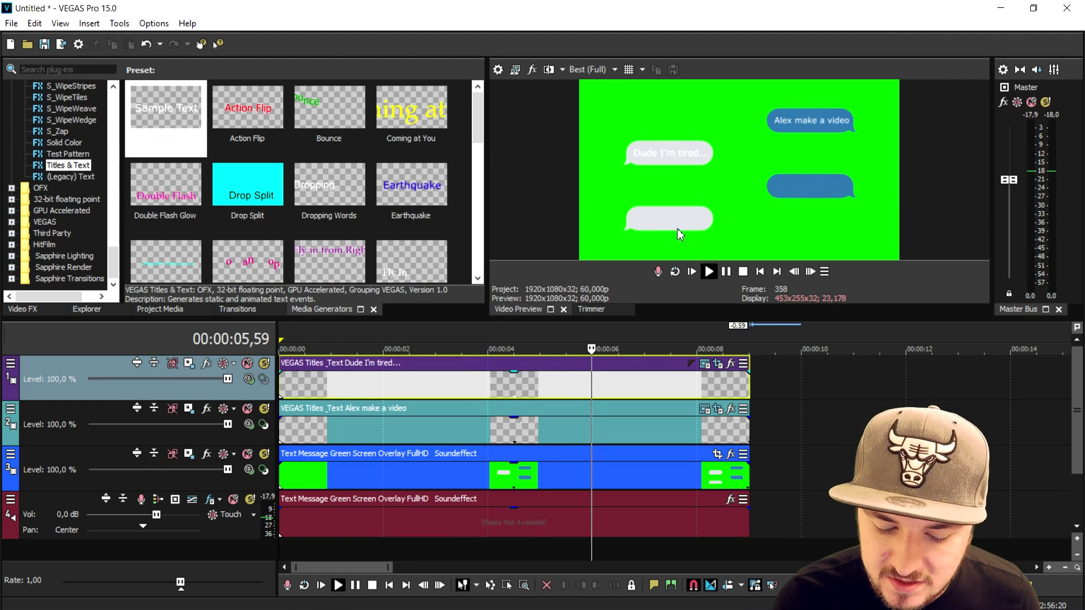
Step: Stop playback once both messages have slid into their bubbles
key("Return")
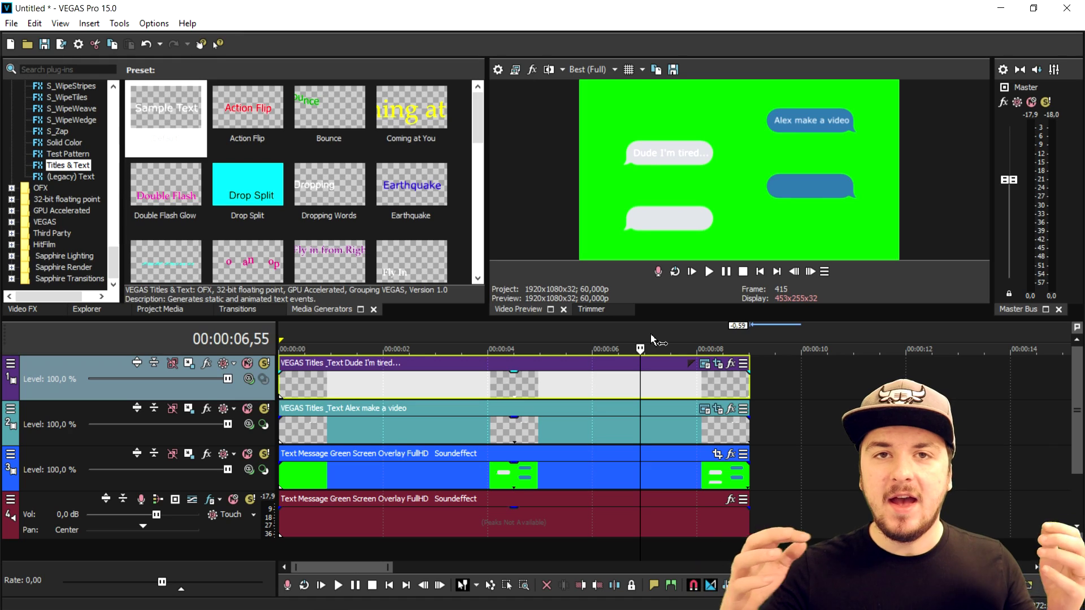